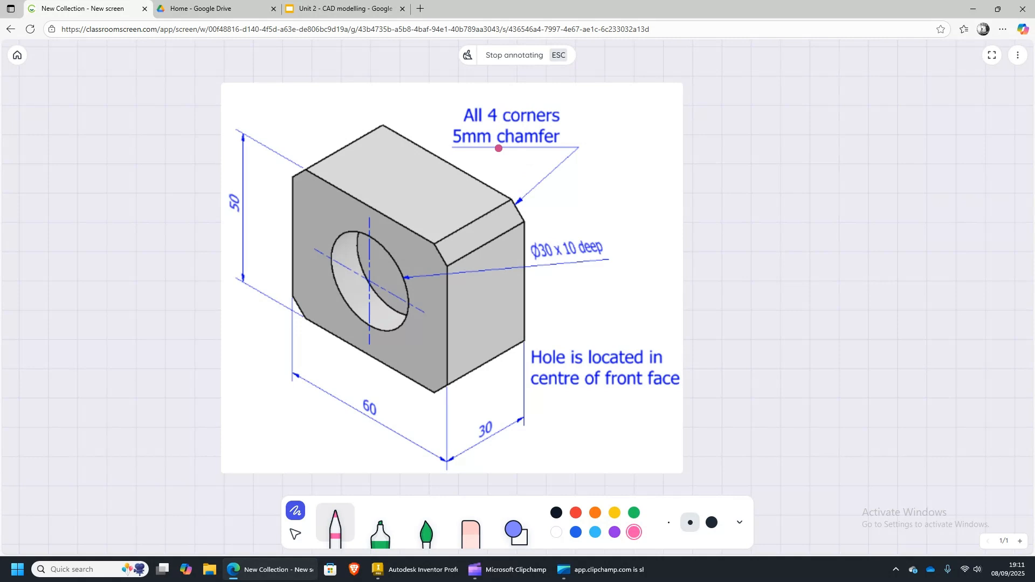
- Underline the word "chamfer" in the corner note of the reference drawing
drag(497, 148, 561, 146)
- Switch to Inventor and create a new metric part from the Standard (mm).ipt template
click(413, 570)
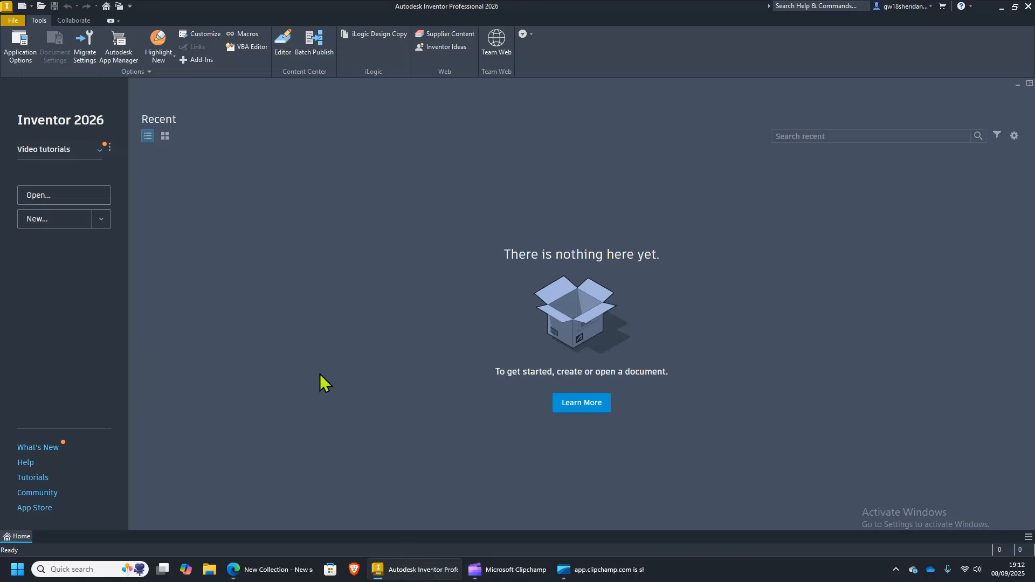
click(13, 21)
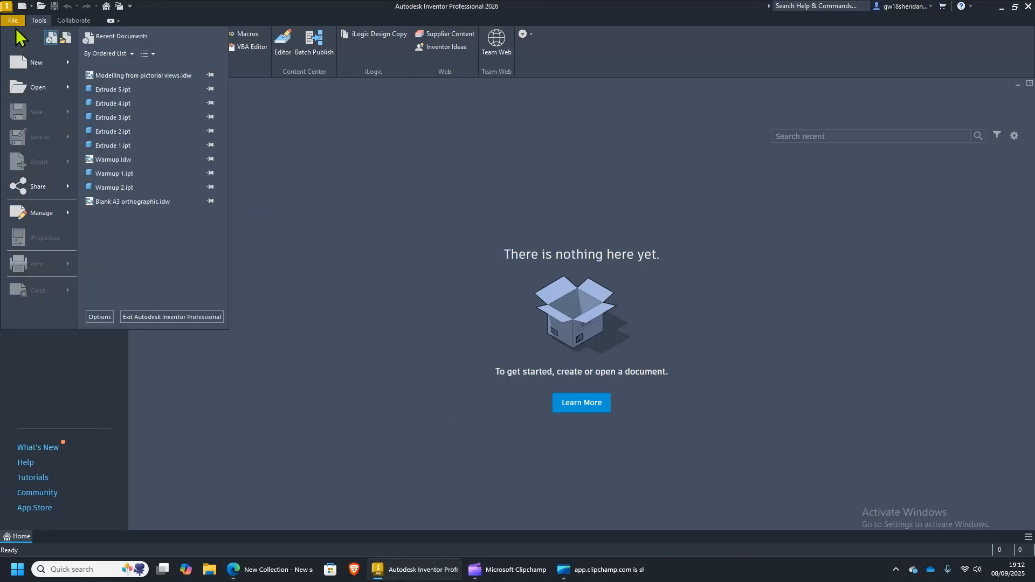
click(31, 60)
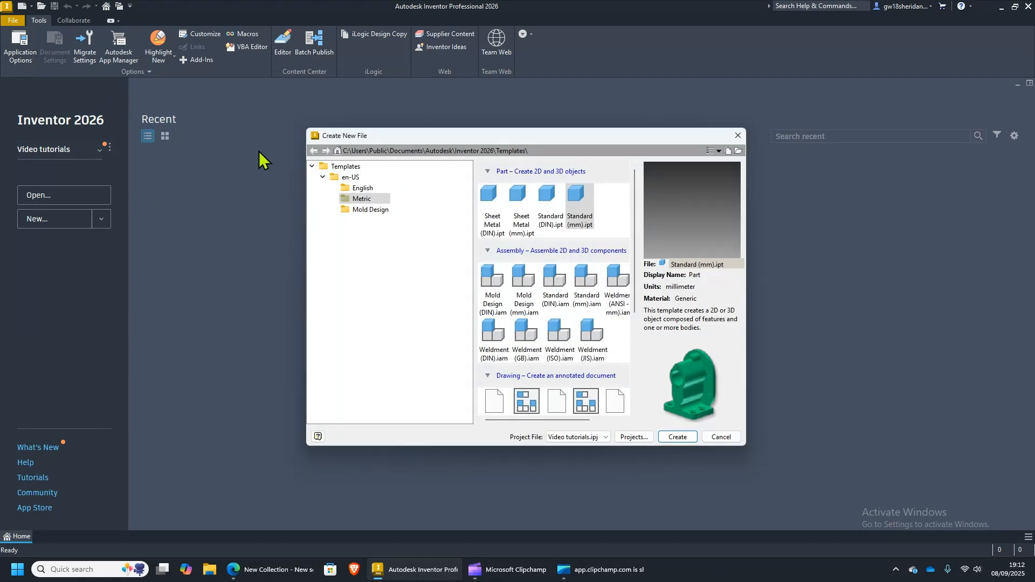
click(361, 198)
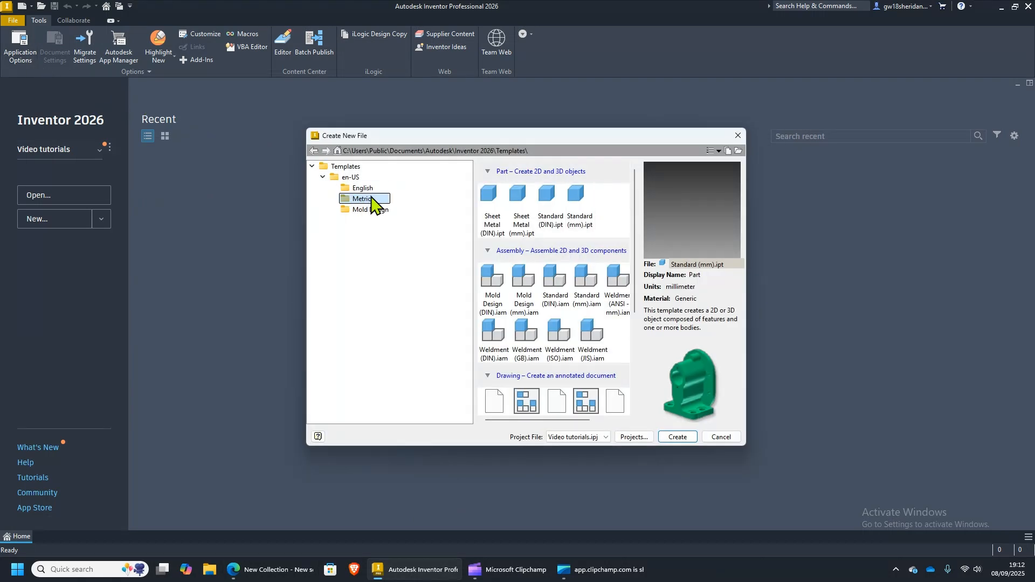
click(576, 216)
click(680, 437)
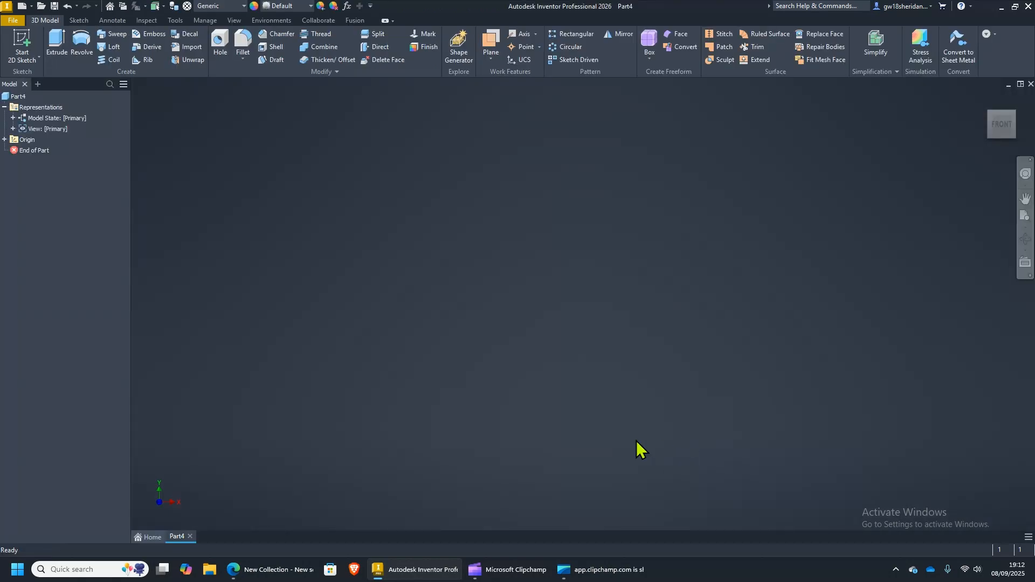
- Switch to the reference drawing in the browser and mark its 60, 30 and 50 dimensions with the pen
click(291, 571)
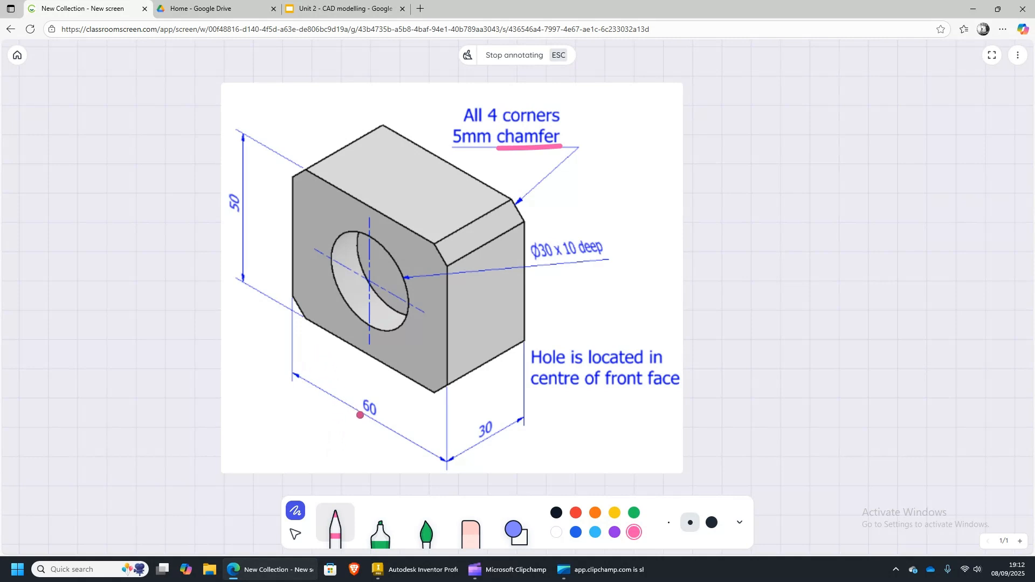
drag(360, 415, 381, 426)
drag(480, 447, 504, 435)
drag(244, 205, 246, 222)
- Switch to Inventor, start a sketch on the horizontal origin plane and draw a rectangle with one corner at the origin
click(399, 569)
click(22, 43)
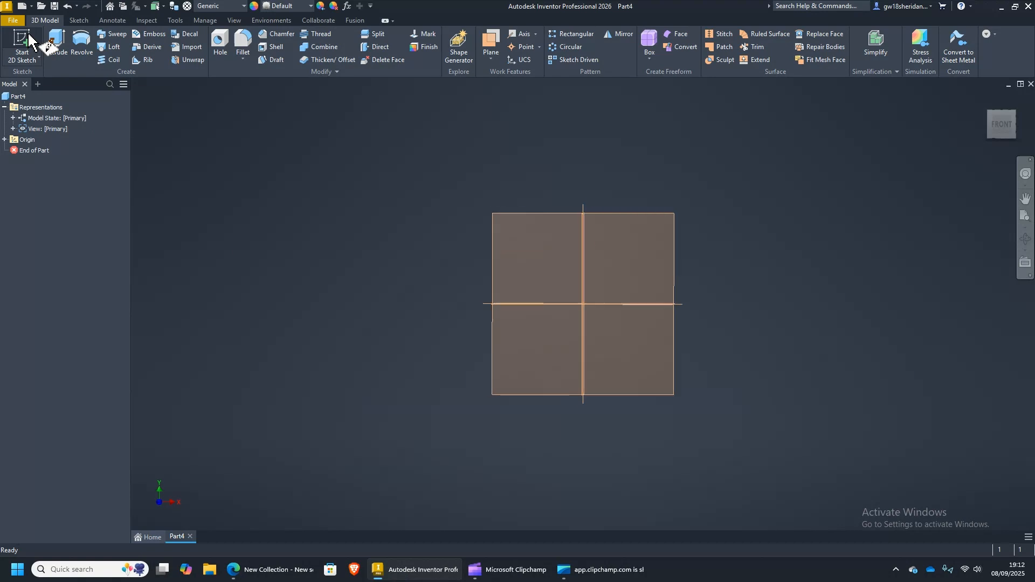
click(430, 303)
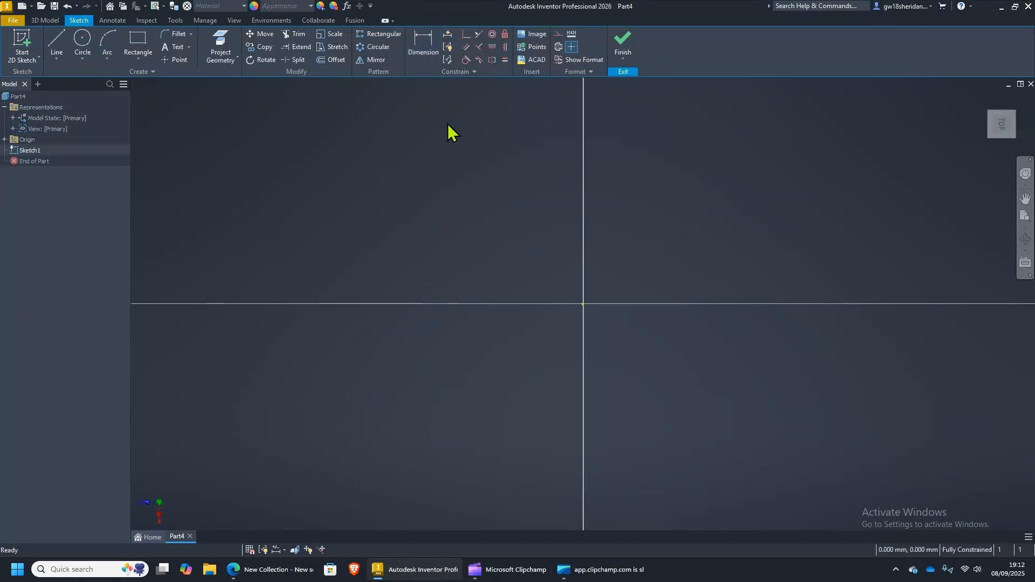
click(139, 43)
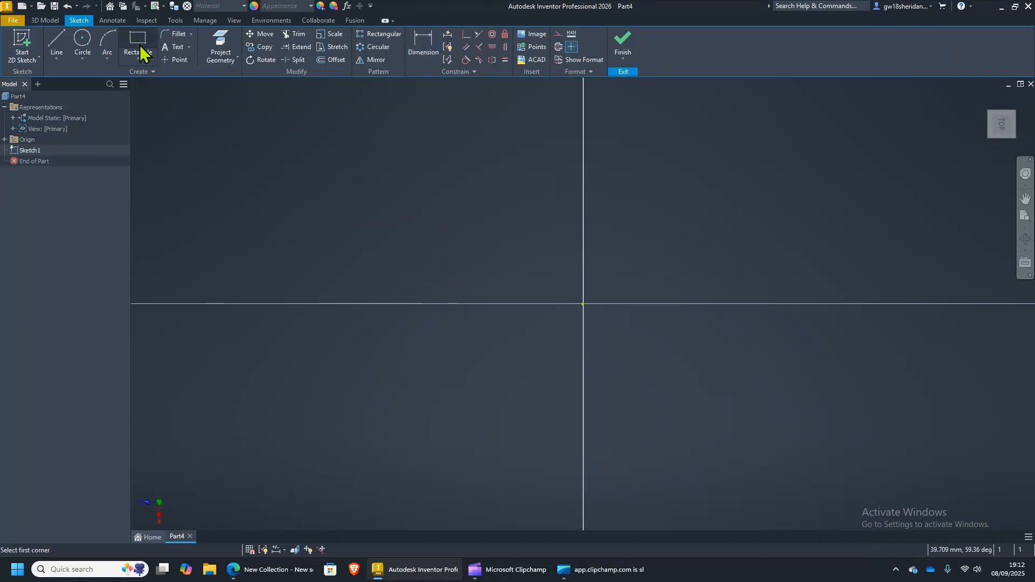
click(582, 305)
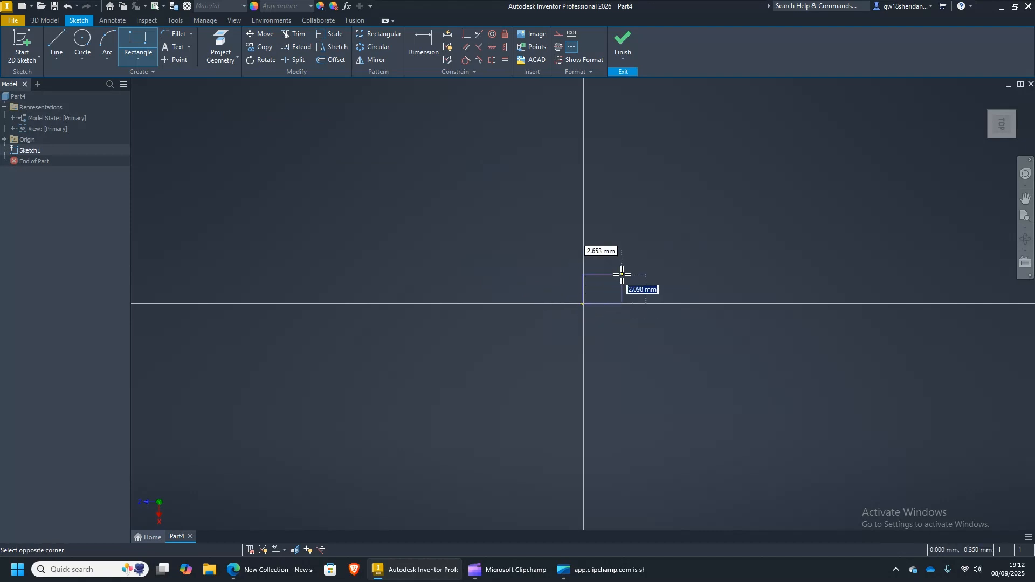
click(895, 118)
mouse_move(822, 148)
middle_down()
mouse_move(801, 169)
mouse_move(571, 257)
middle_up()
scroll(499, 298, down, 3)
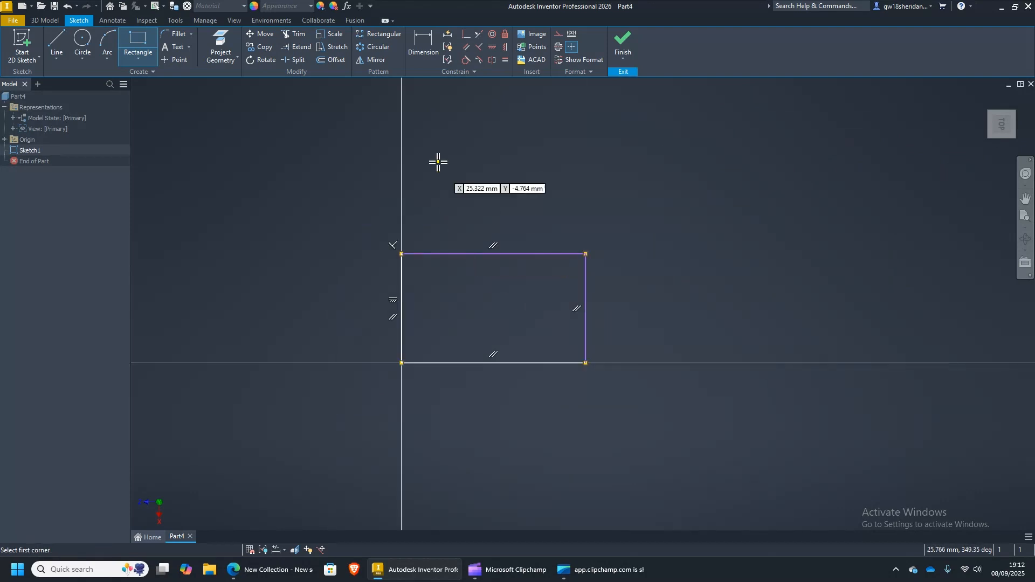
- Dimension the rectangle's width between its two vertical sides as 60 mm
click(424, 44)
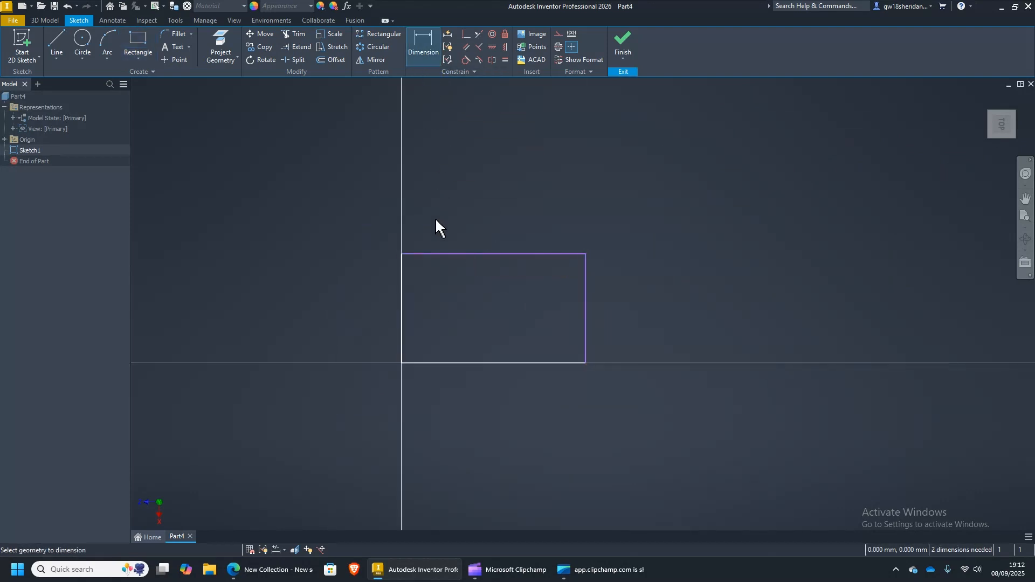
click(403, 346)
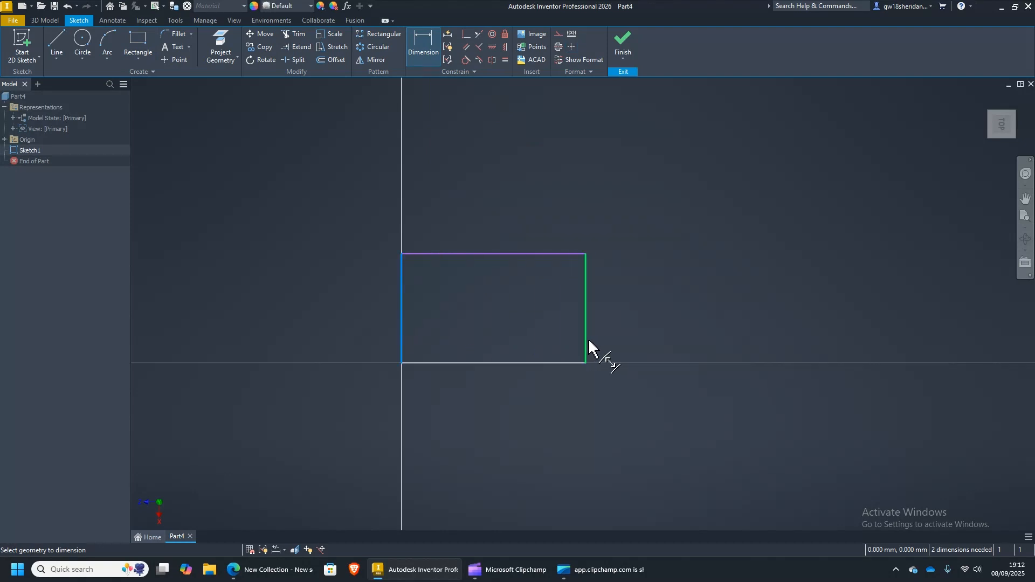
click(590, 351)
click(509, 395)
text(60)
key(Return)
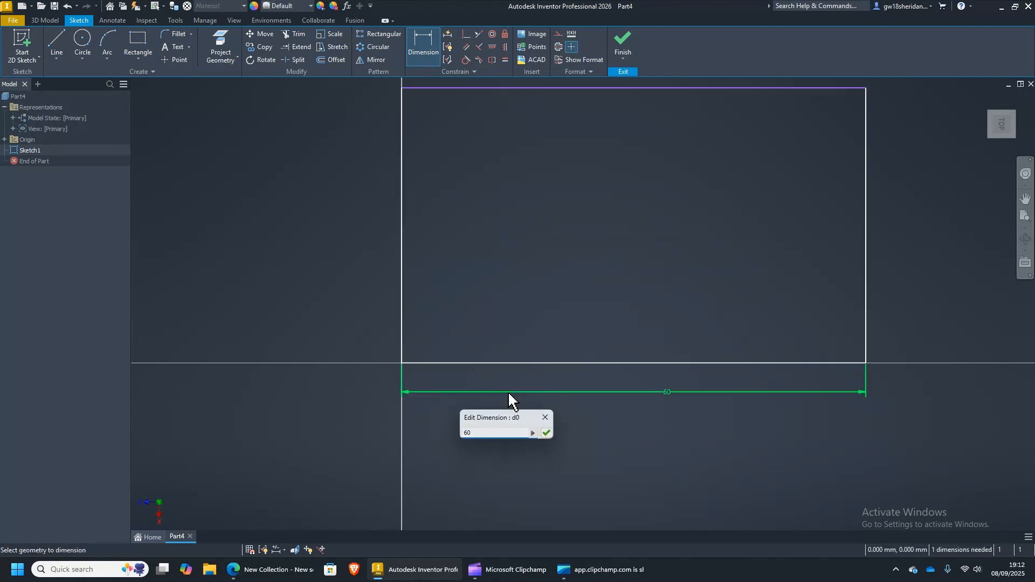
- Dimension the distance between the rectangle's two horizontal sides as 30 mm and finish the sketch
click(841, 364)
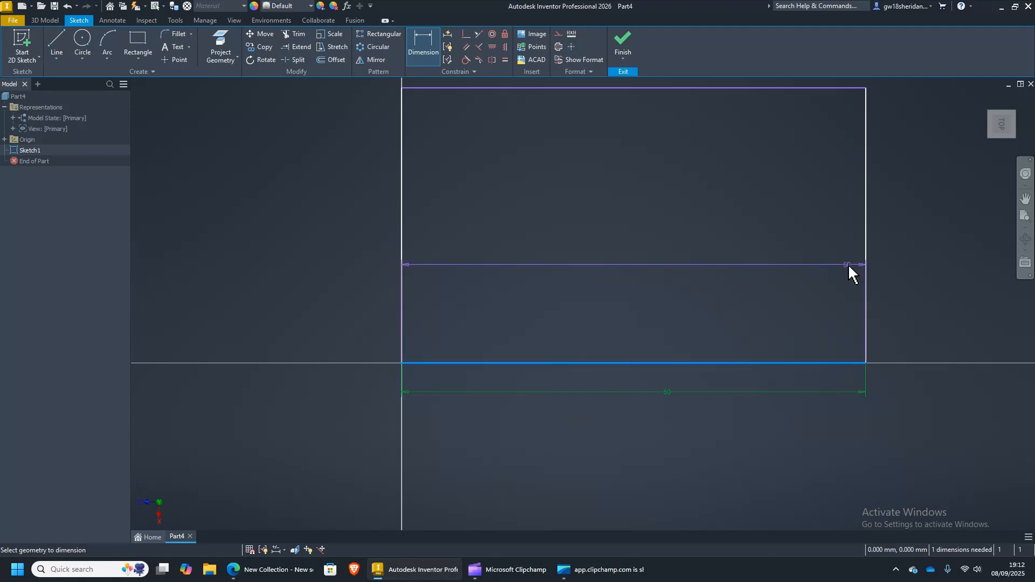
click(837, 97)
click(905, 240)
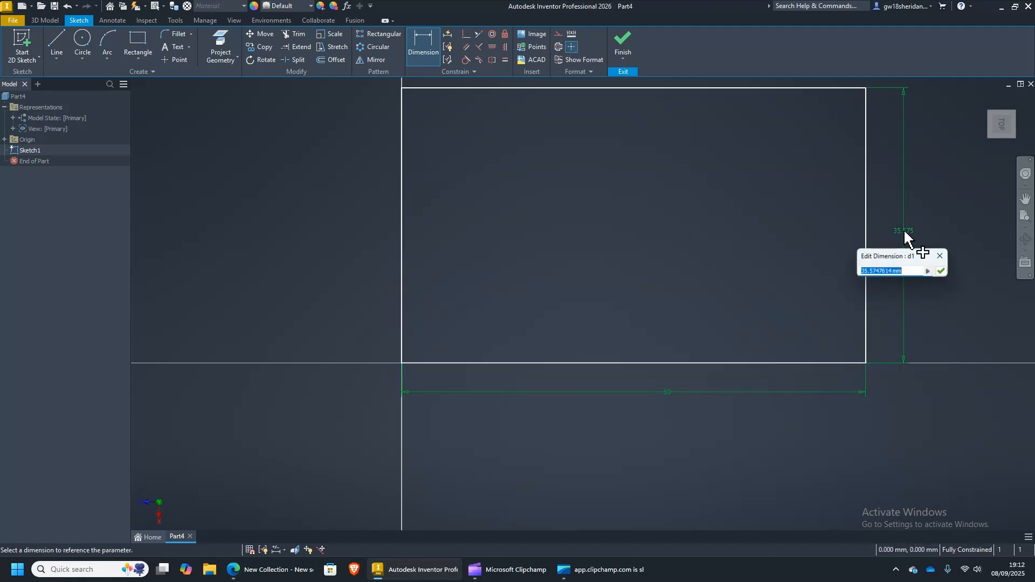
text(30)
key(Return)
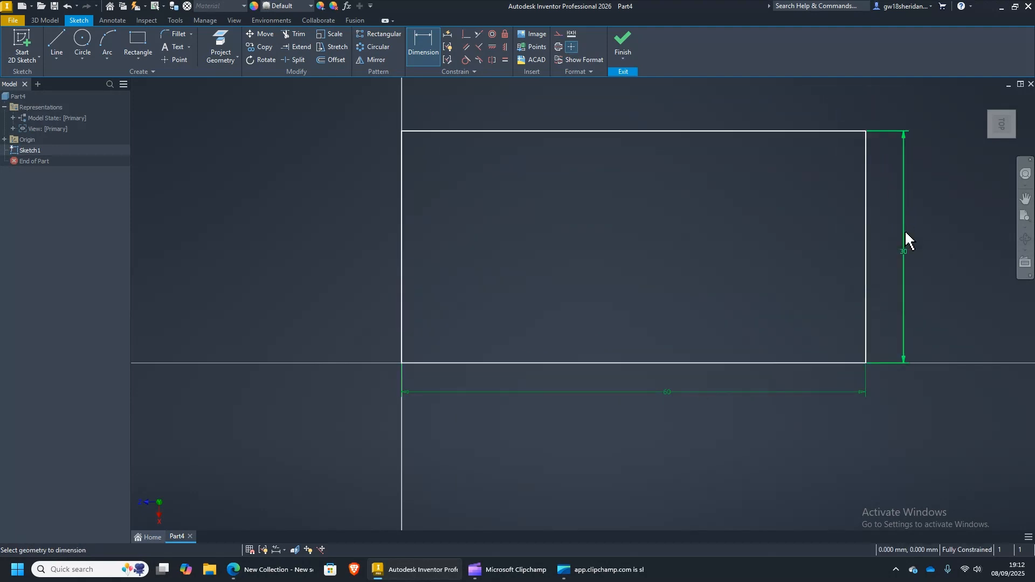
click(623, 43)
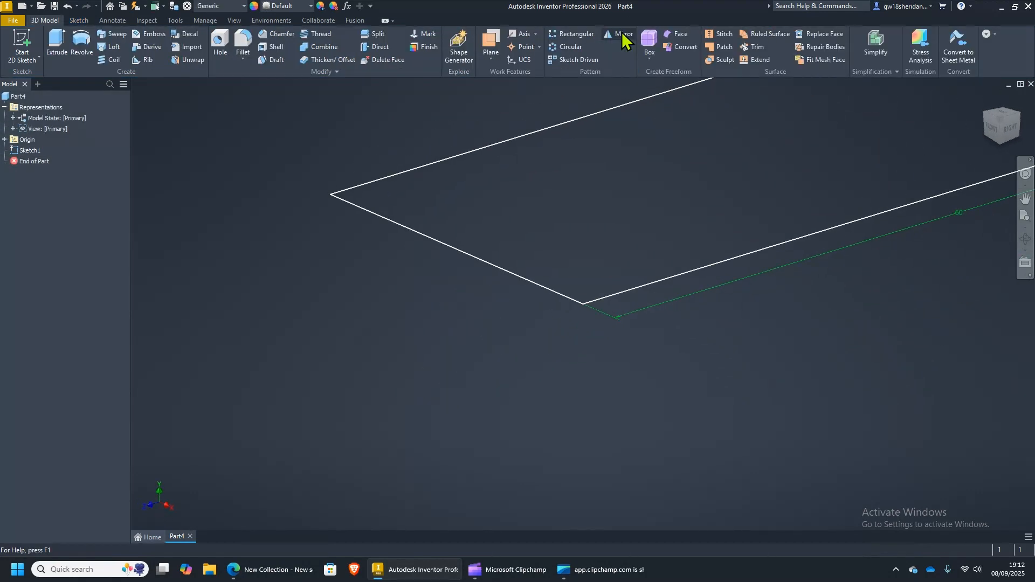
- Extrude the rectangular profile 50 mm upward into a solid block
click(54, 50)
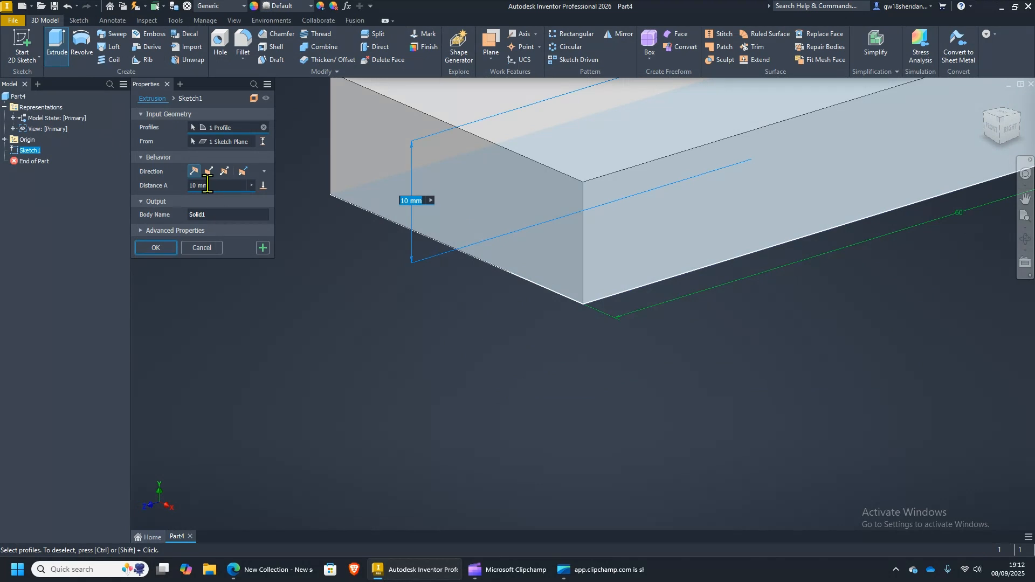
drag(213, 185, 167, 186)
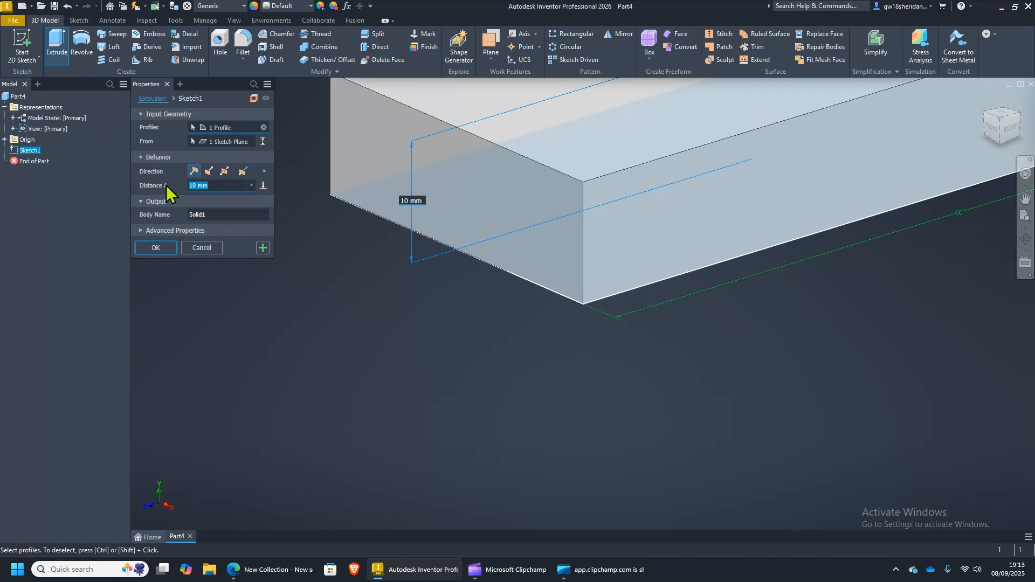
text(50)
key(Return)
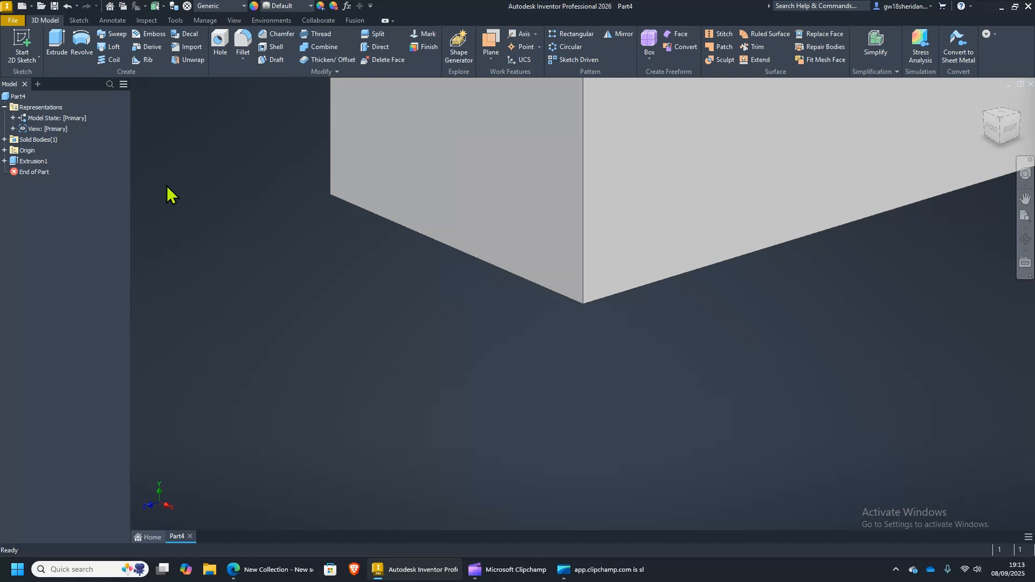
key(F6)
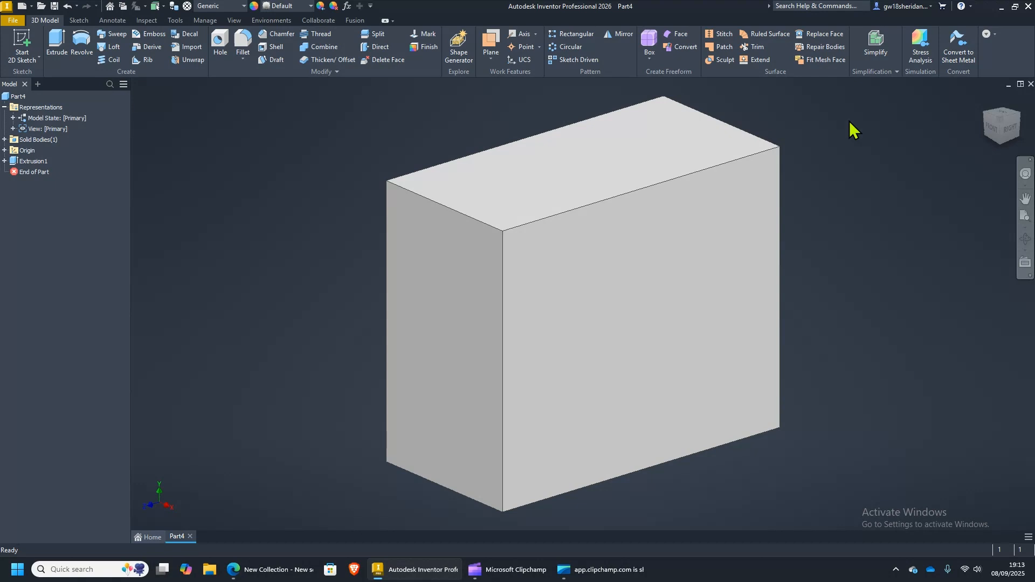
click(1019, 116)
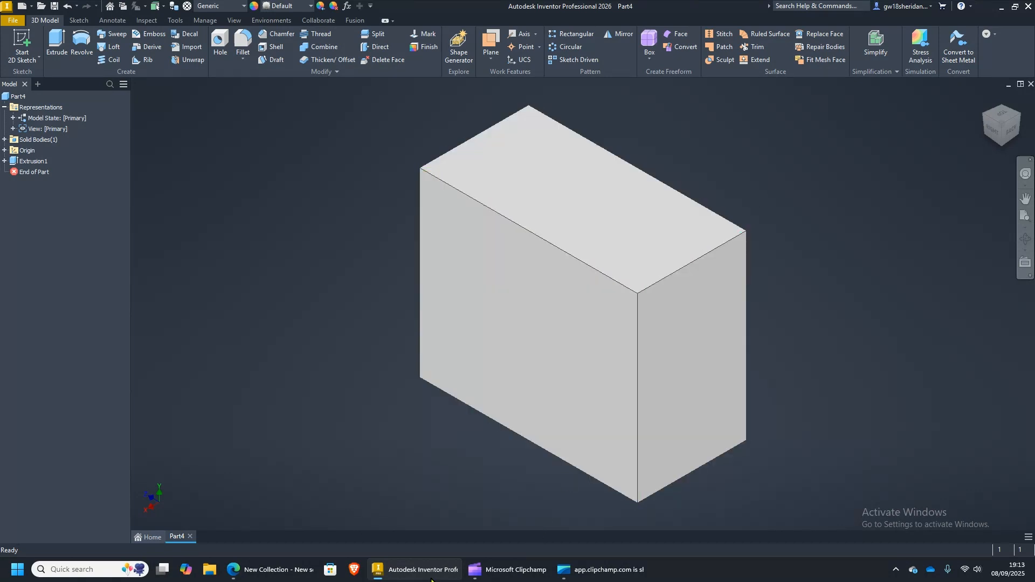
- On the browser's reference drawing, underline Ø30, "10 deep" and "centre of front face", and draw a double-headed arrow across the hole
click(285, 579)
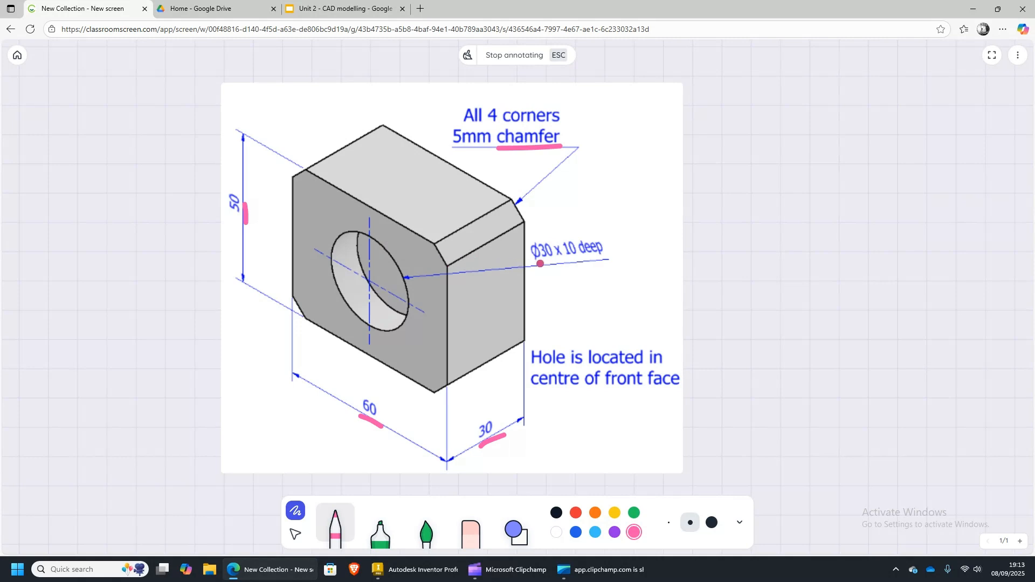
drag(533, 262, 549, 260)
mouse_move(332, 247)
mouse_down()
mouse_move(408, 289)
mouse_move(376, 290)
mouse_up()
mouse_move(347, 247)
mouse_down()
mouse_move(326, 246)
mouse_move(341, 262)
mouse_up()
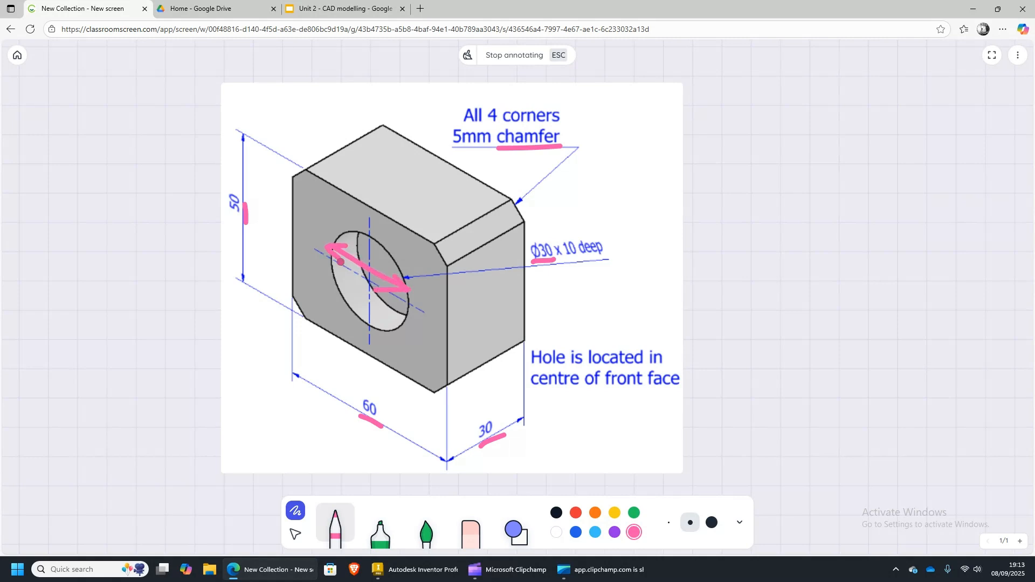
drag(567, 261, 602, 255)
drag(540, 388, 679, 388)
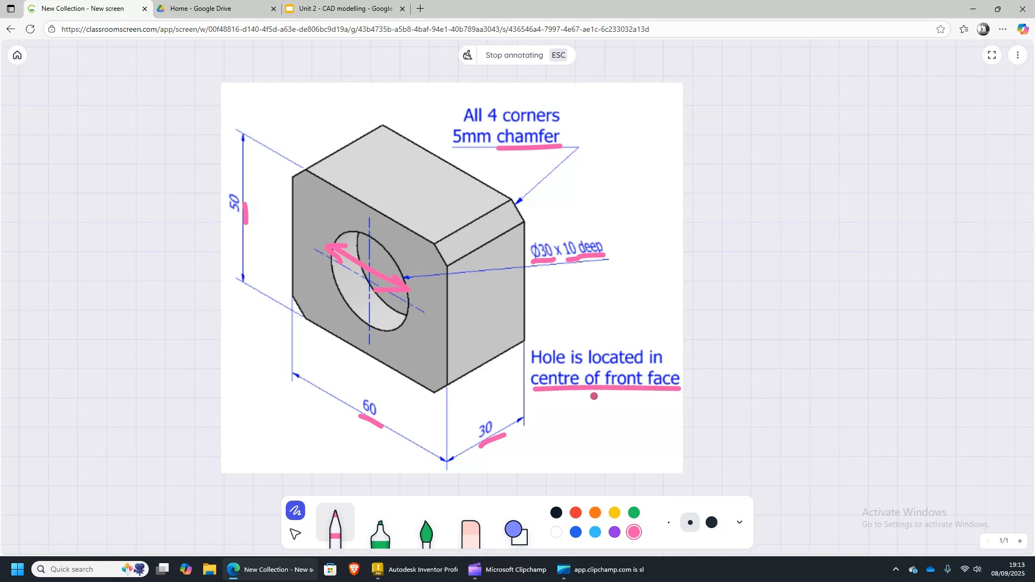
- Switch to Inventor, start a sketch on the block's large front face and draw a circle about 31 mm in diameter near its centre
click(395, 572)
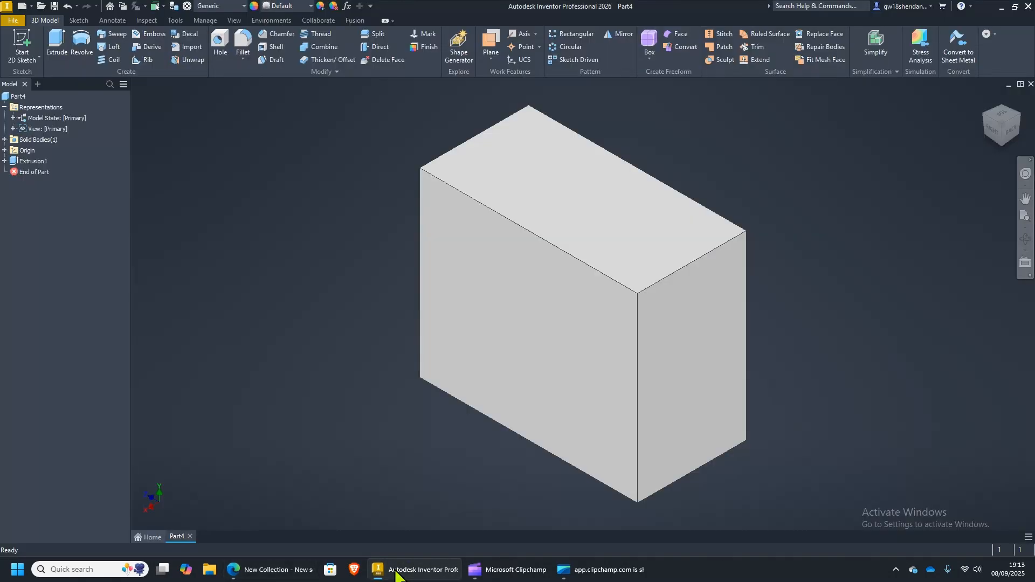
click(31, 42)
click(492, 268)
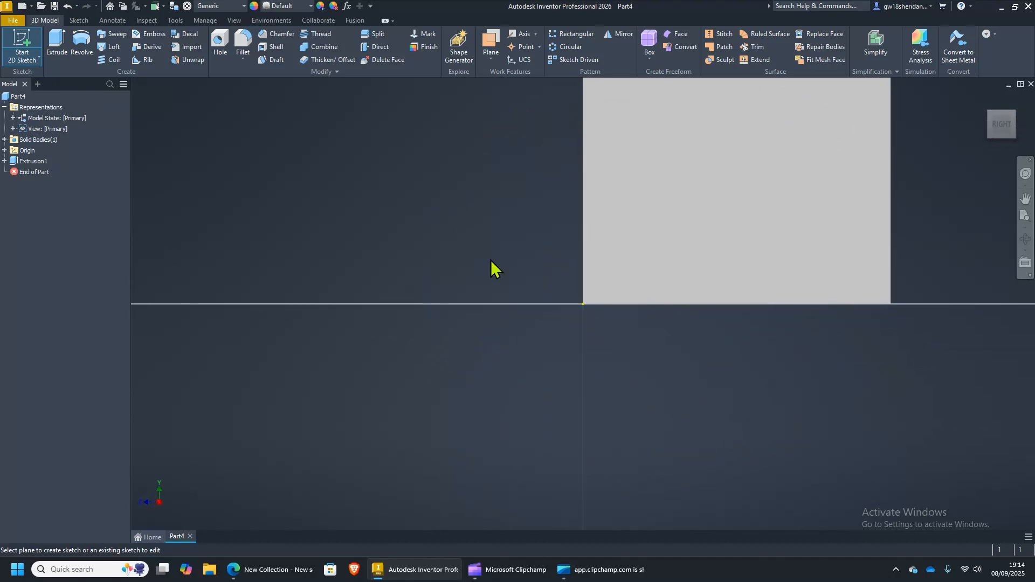
mouse_move(756, 147)
middle_down()
mouse_move(601, 224)
mouse_move(552, 264)
middle_up()
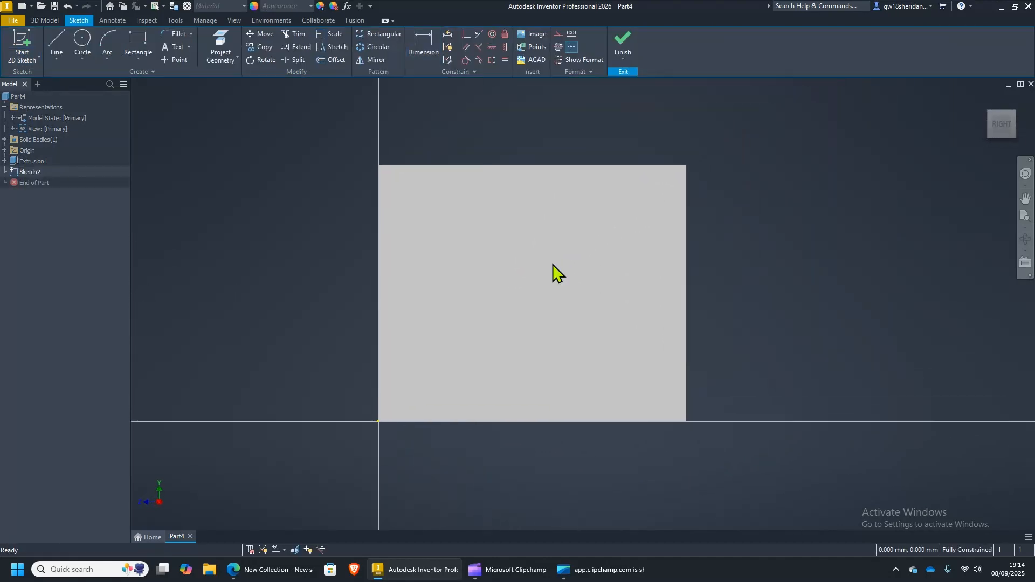
click(82, 42)
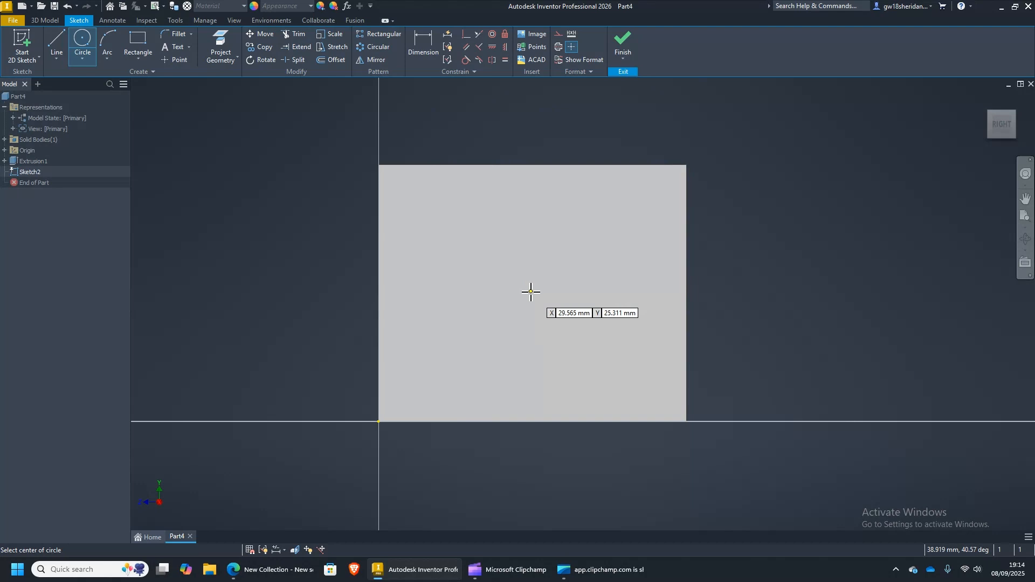
click(530, 292)
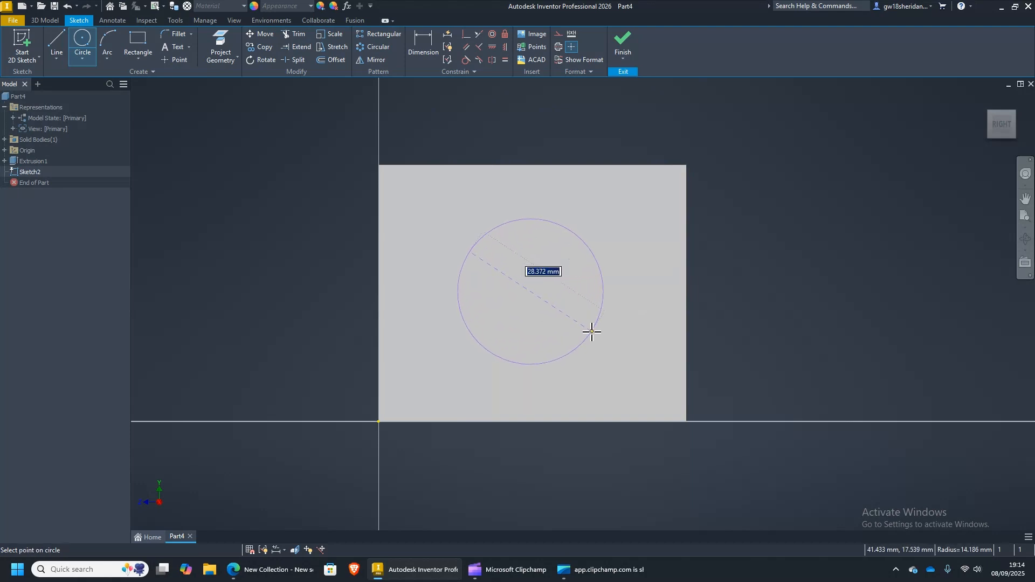
click(597, 335)
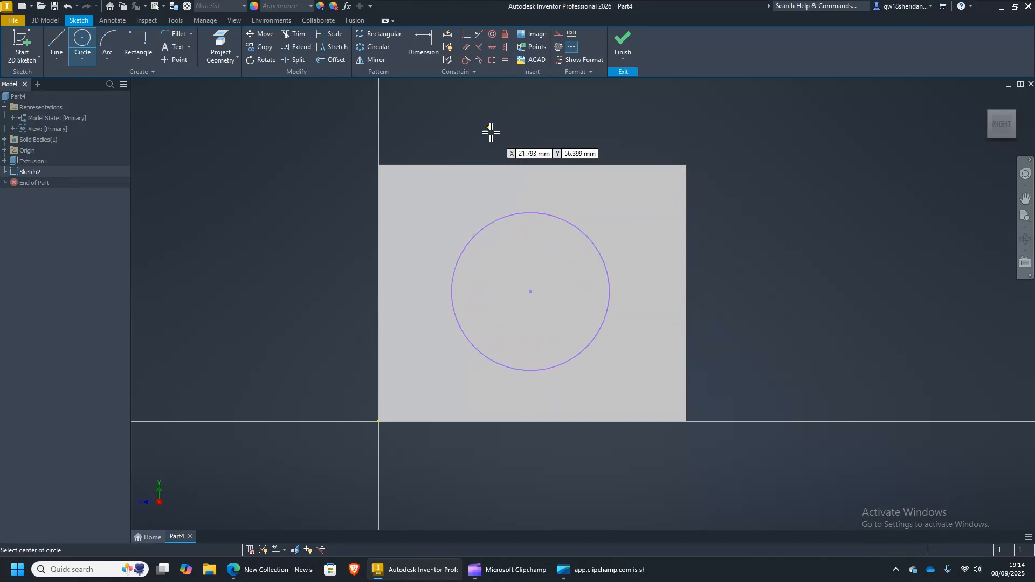
- Dimension the circle on the block's front face to a diameter of 30 mm
click(426, 49)
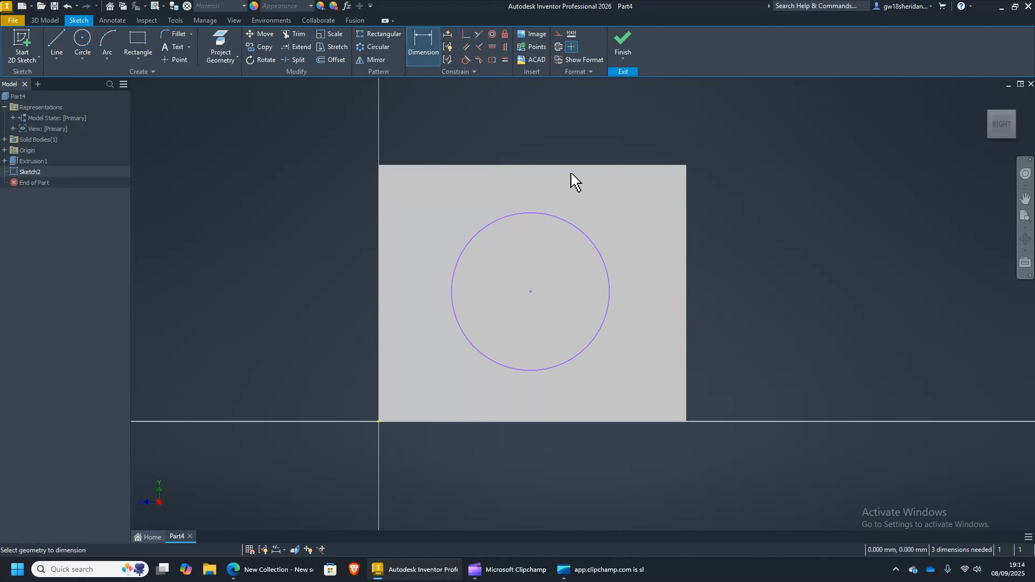
click(611, 281)
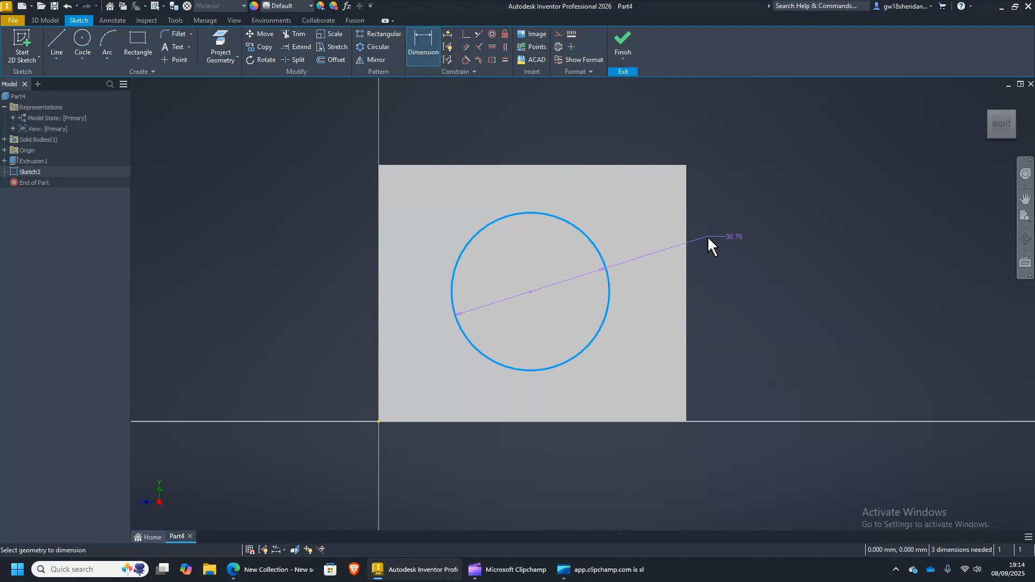
click(716, 233)
text(30)
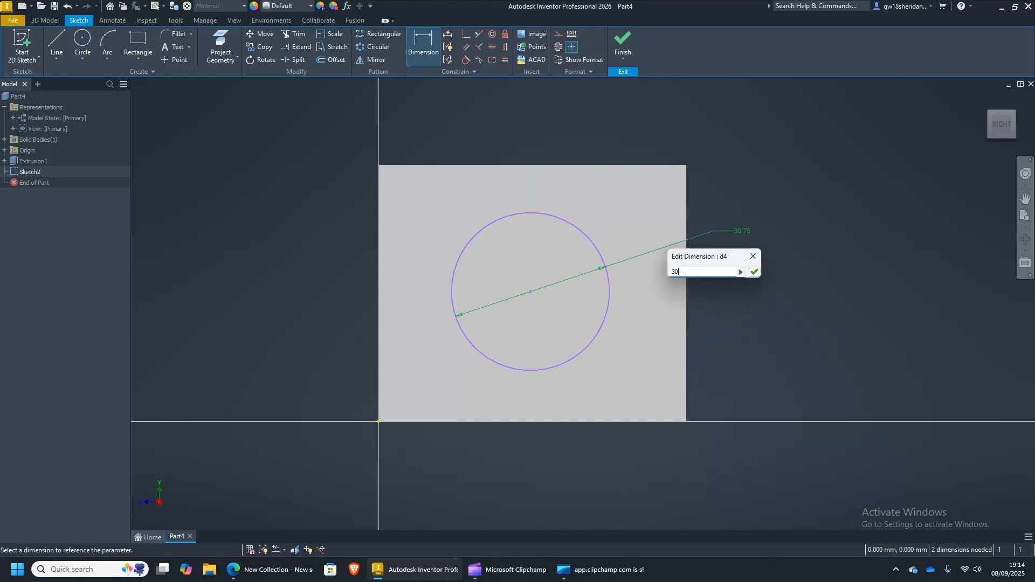
key(Return)
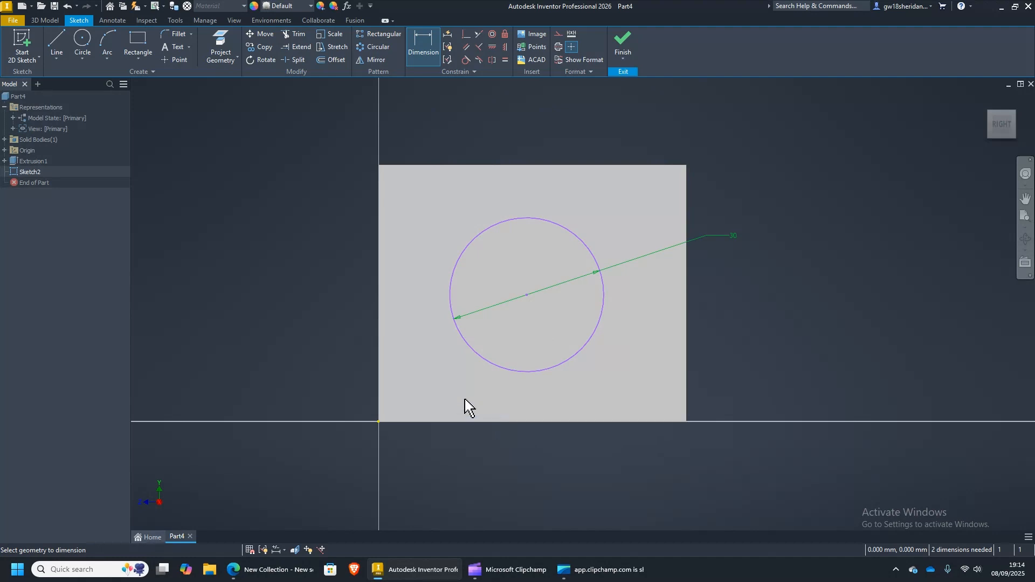
- Dimension the horizontal distance from the face's left edge to the circle's centre as 30 mm
click(380, 352)
click(527, 297)
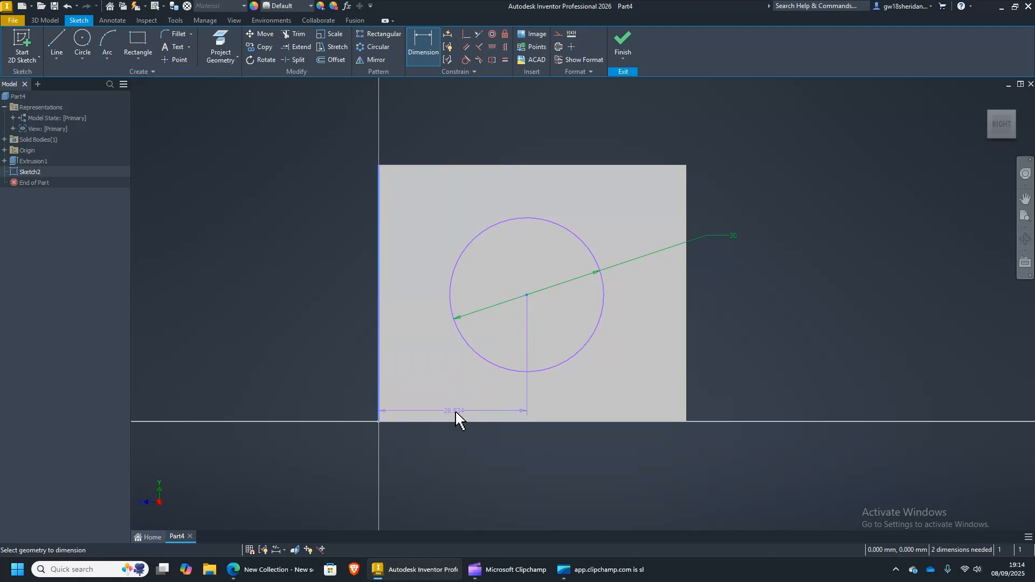
click(448, 450)
text(30)
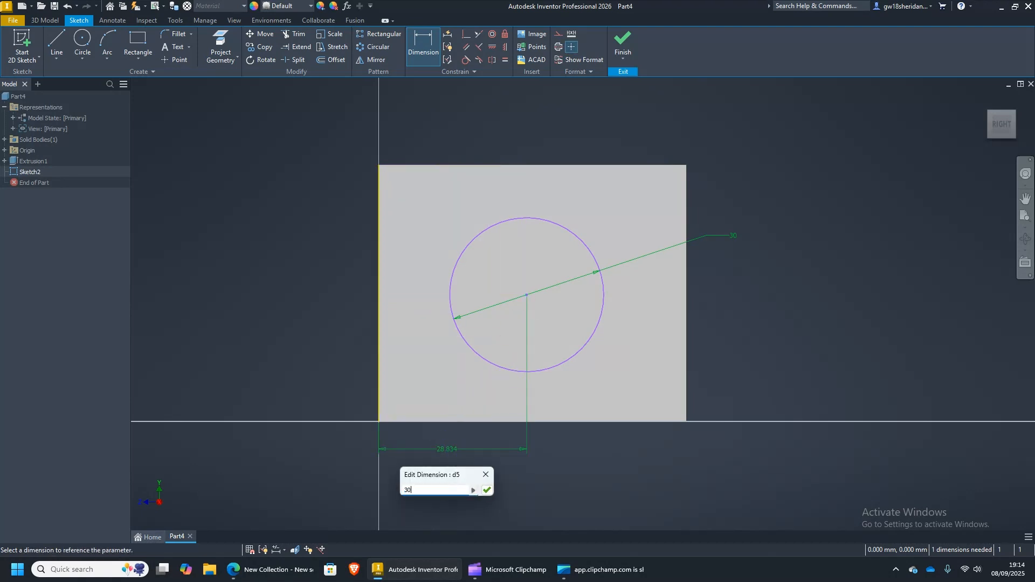
key(Return)
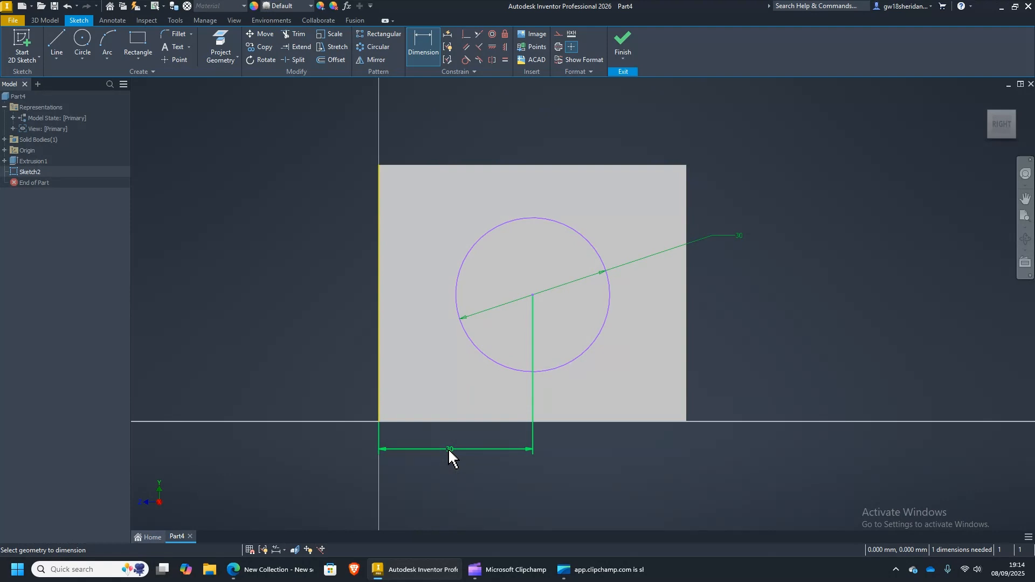
- Dimension the vertical distance from the face's bottom edge to the circle's centre as 25 mm and finish the sketch
click(380, 364)
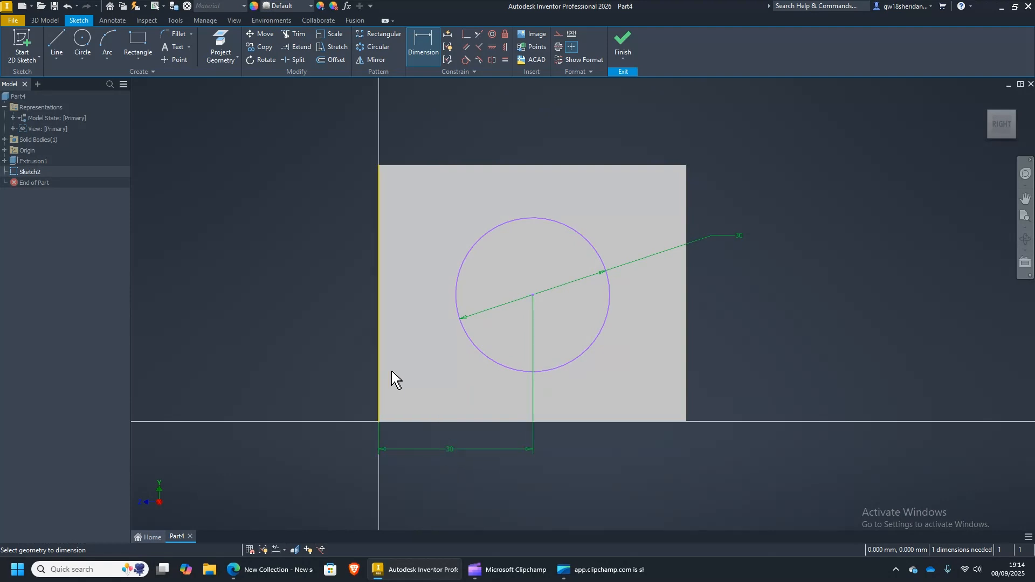
click(406, 421)
click(533, 295)
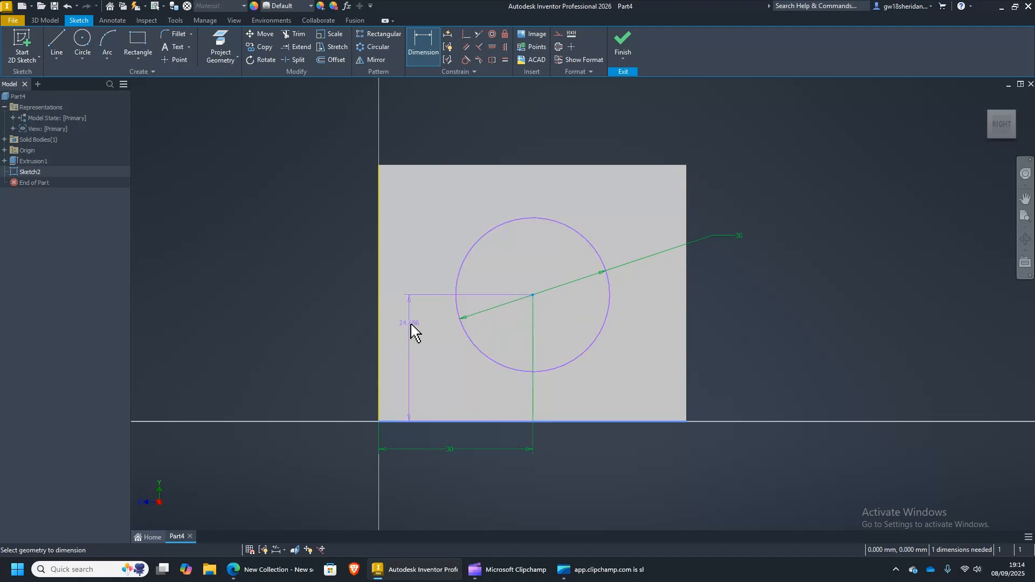
click(306, 359)
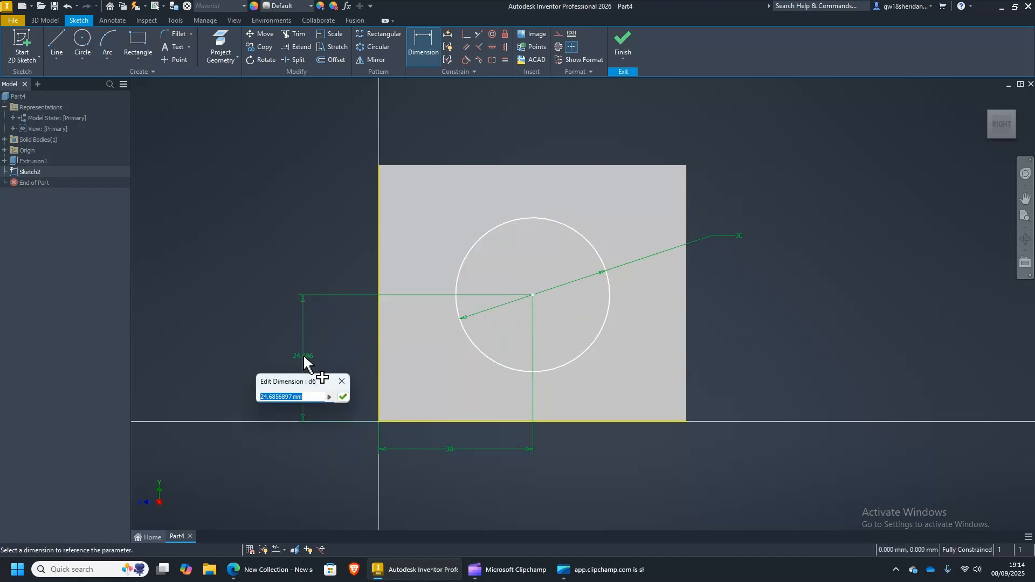
text(5)
key(Return)
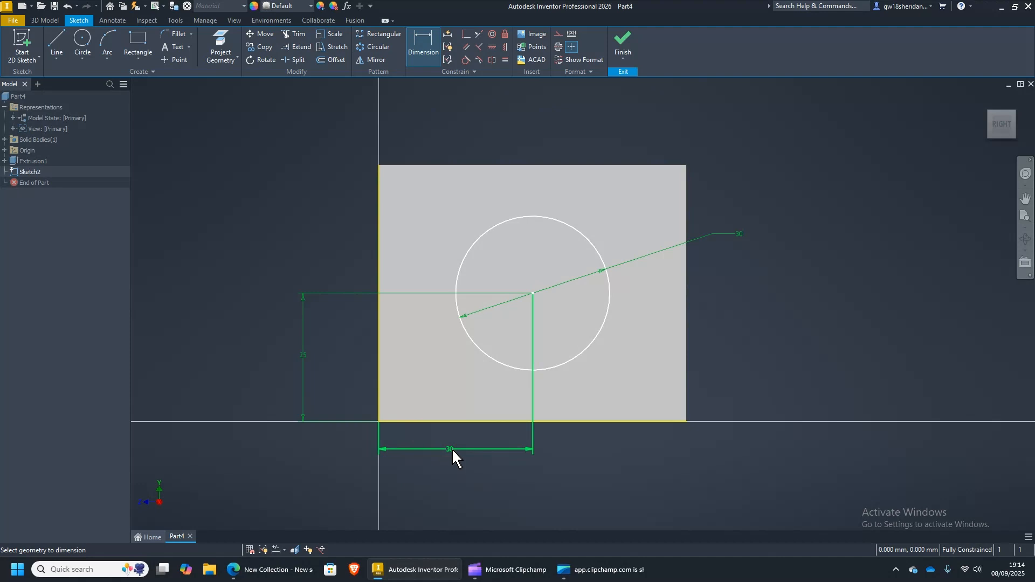
click(624, 42)
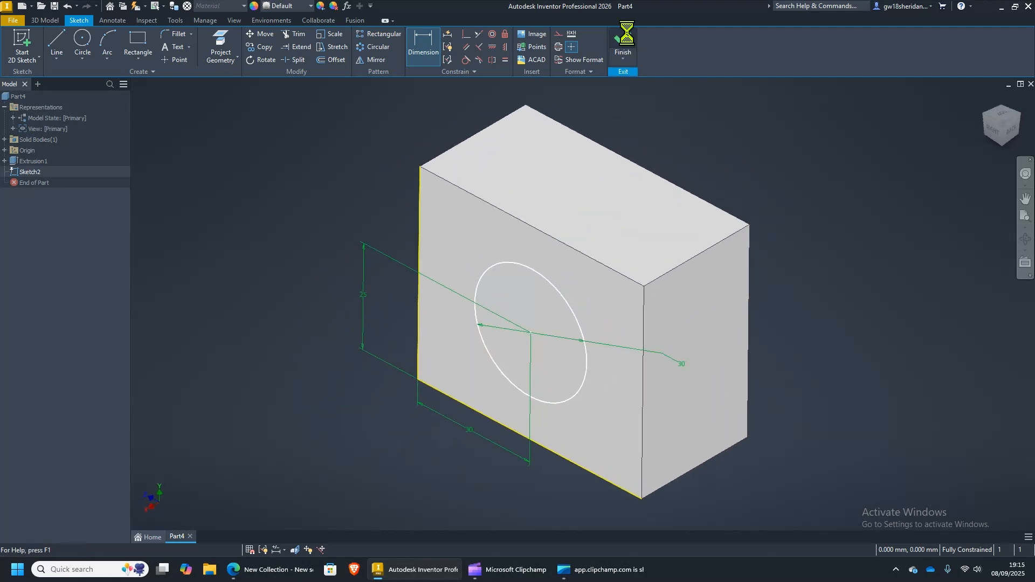
- Extrude the circle as a cut 10 mm deep into the block's front face
click(54, 43)
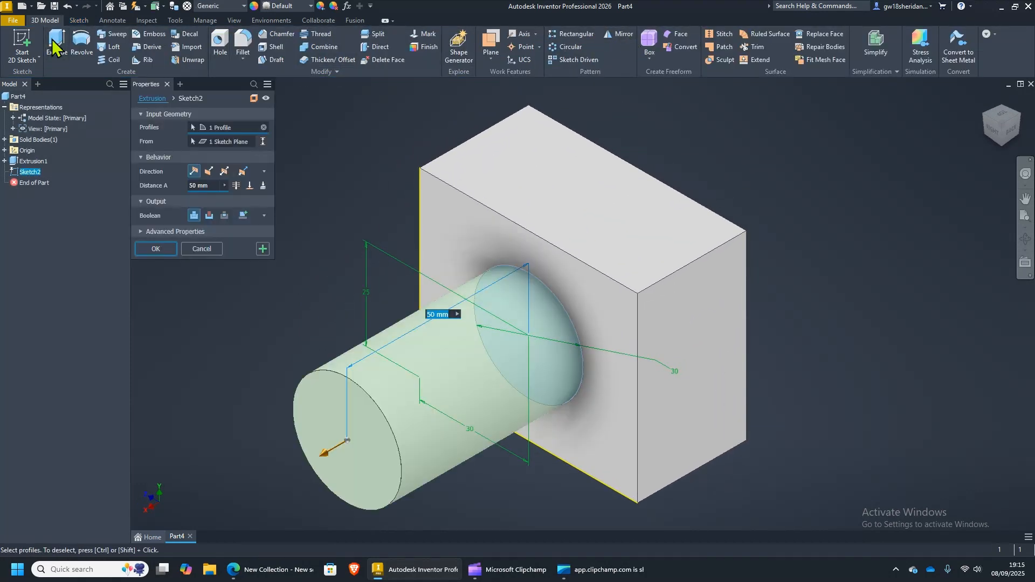
click(210, 215)
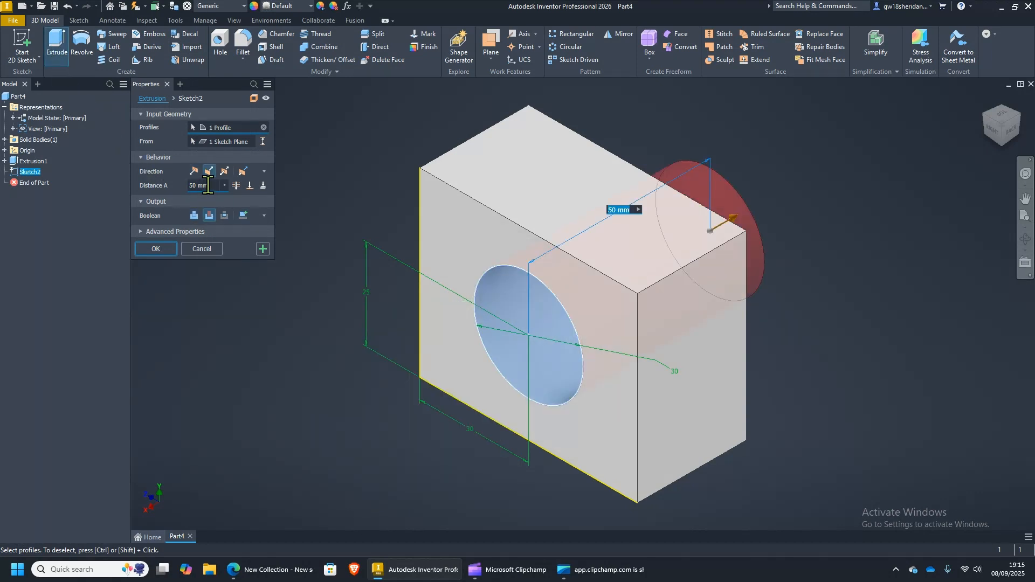
click(201, 185)
text(1)
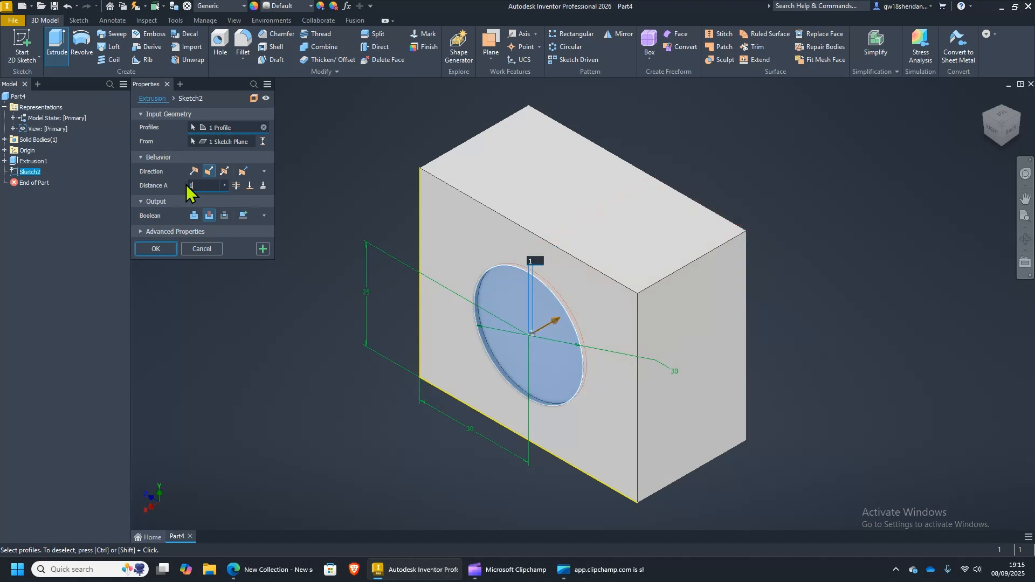
text(0)
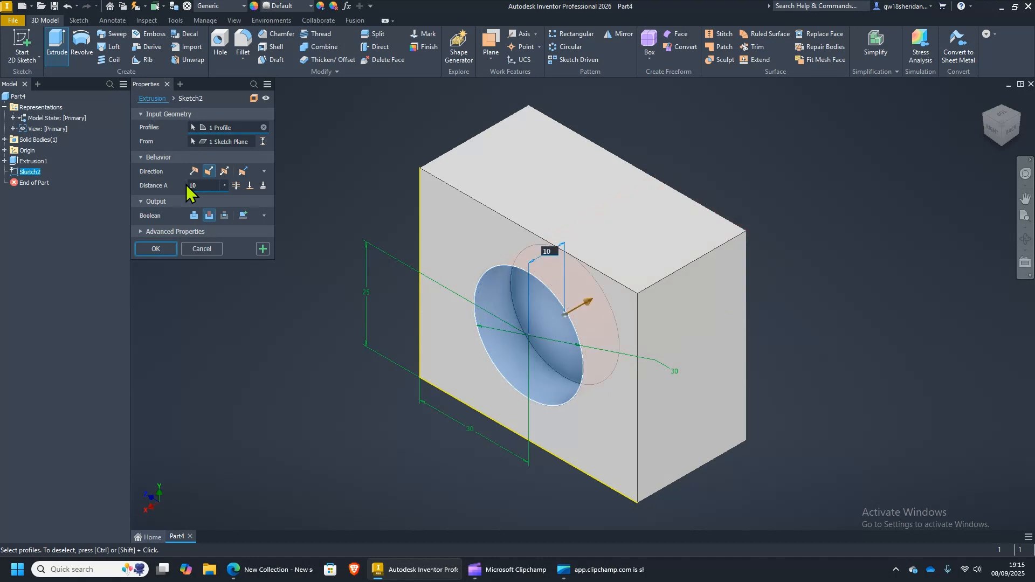
click(160, 248)
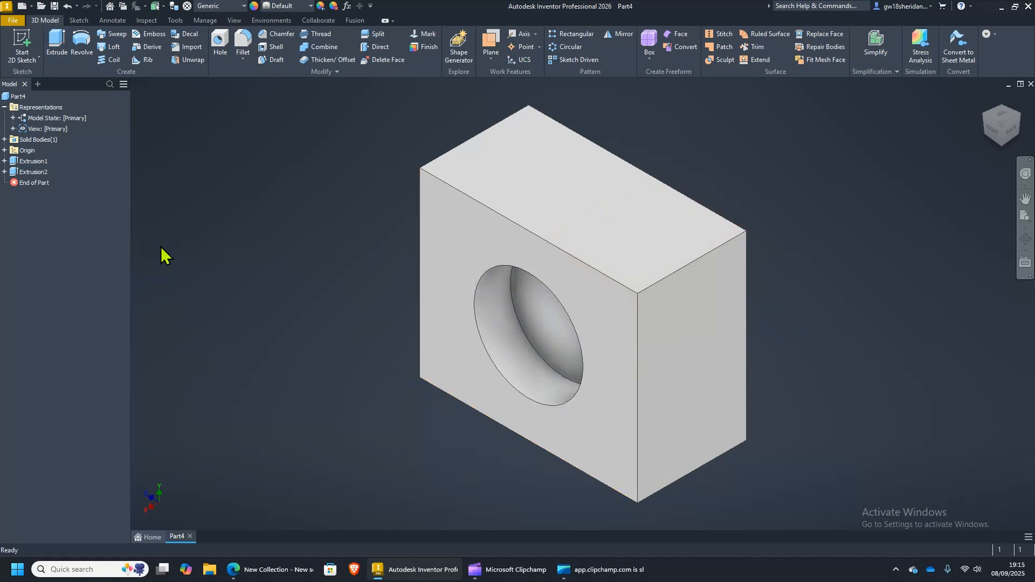
- On the browser's reference drawing, draw a box around the "All 4 corners 5mm chamfer" note and return to Inventor
click(256, 572)
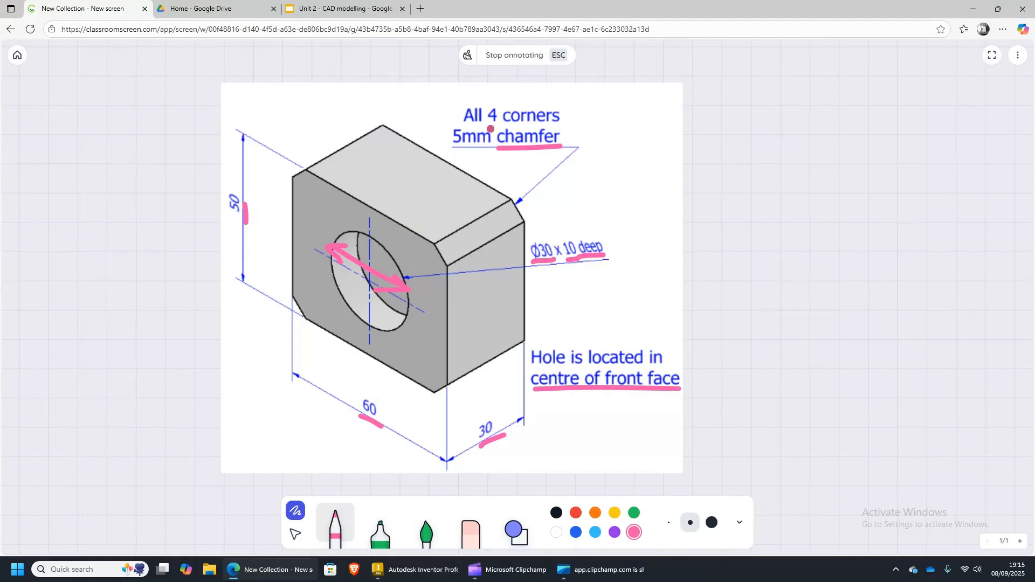
mouse_move(496, 94)
mouse_down()
mouse_move(458, 97)
mouse_move(439, 130)
mouse_move(464, 152)
mouse_move(550, 152)
mouse_move(581, 129)
mouse_move(560, 95)
mouse_move(512, 100)
mouse_up()
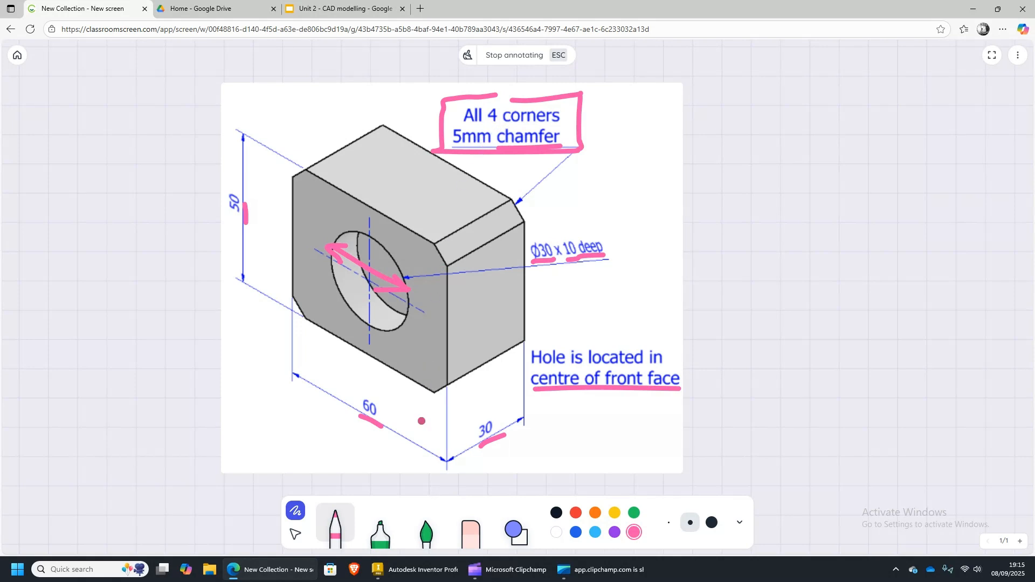
click(408, 569)
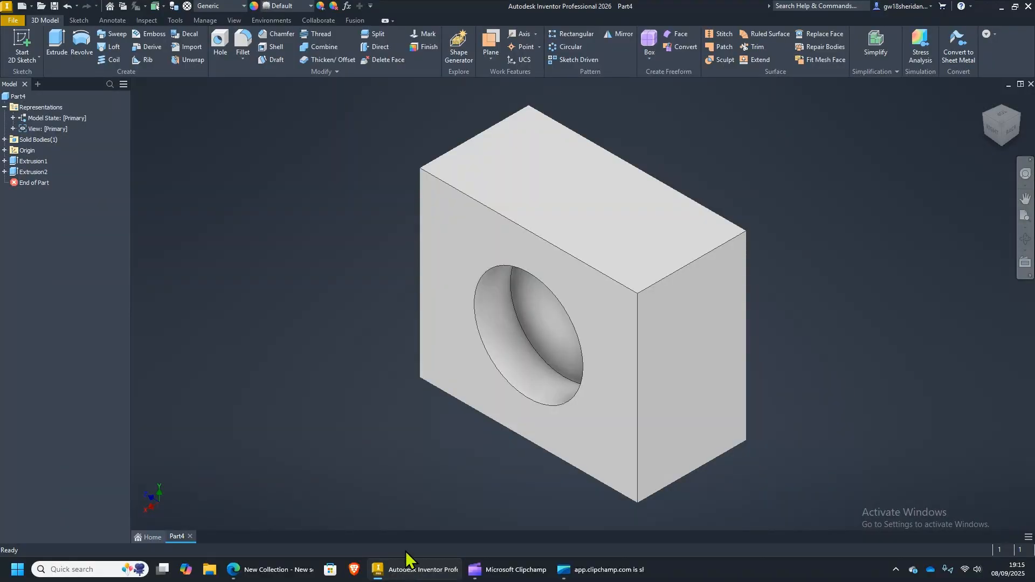
- Chamfer the block's four front-to-back corner edges with a distance of 5 mm
click(274, 34)
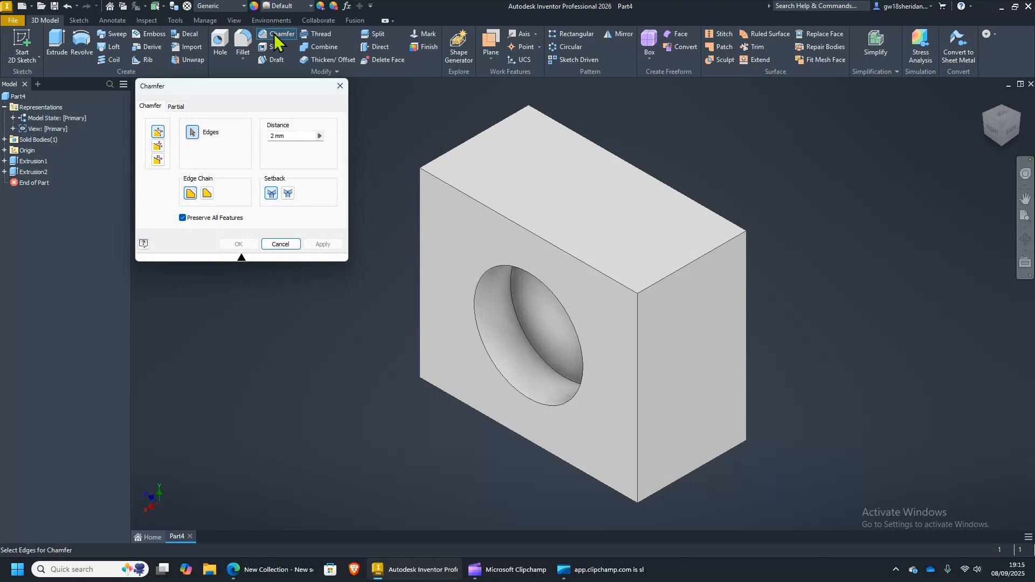
drag(243, 88, 276, 117)
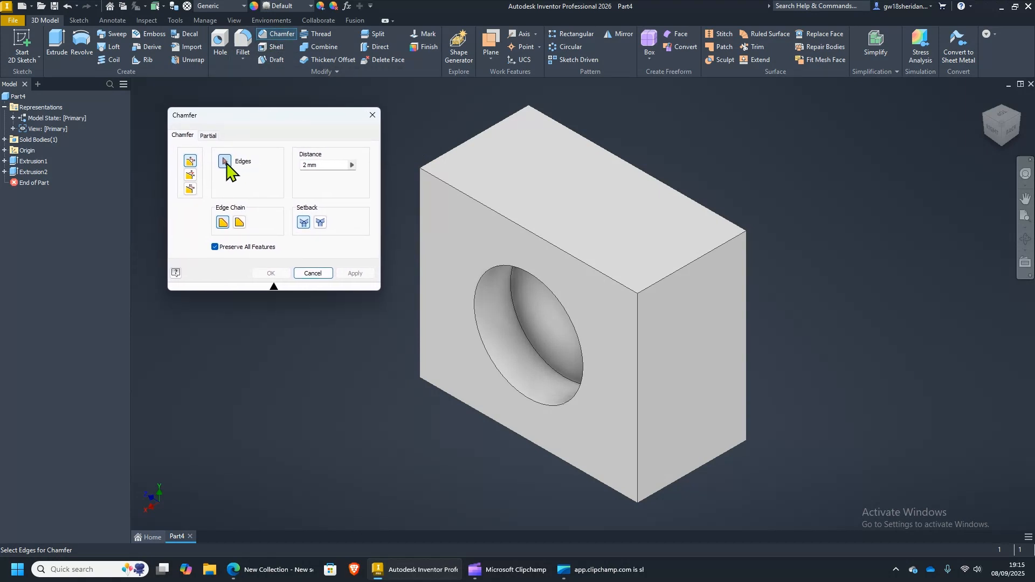
click(340, 164)
text(5)
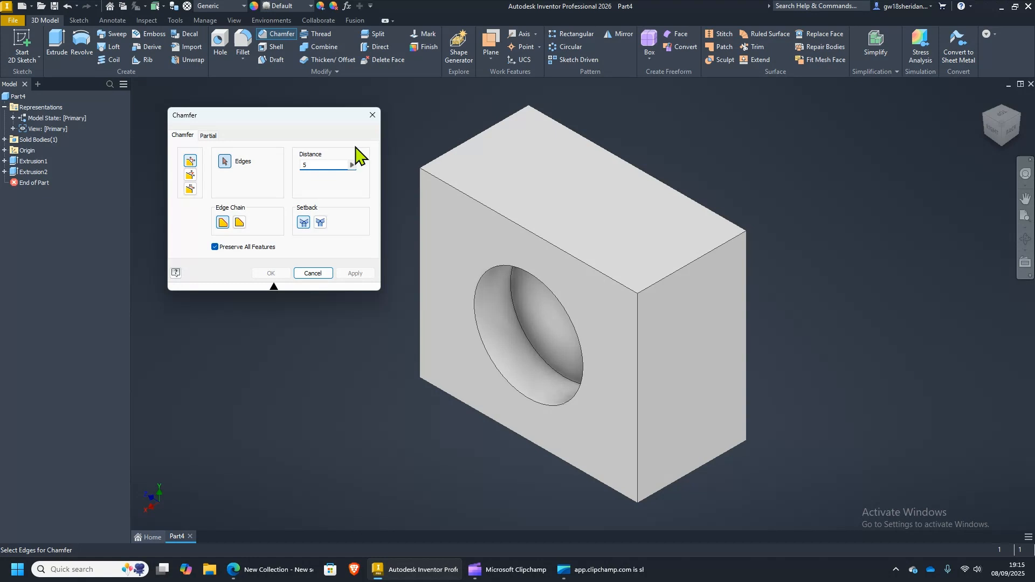
click(460, 148)
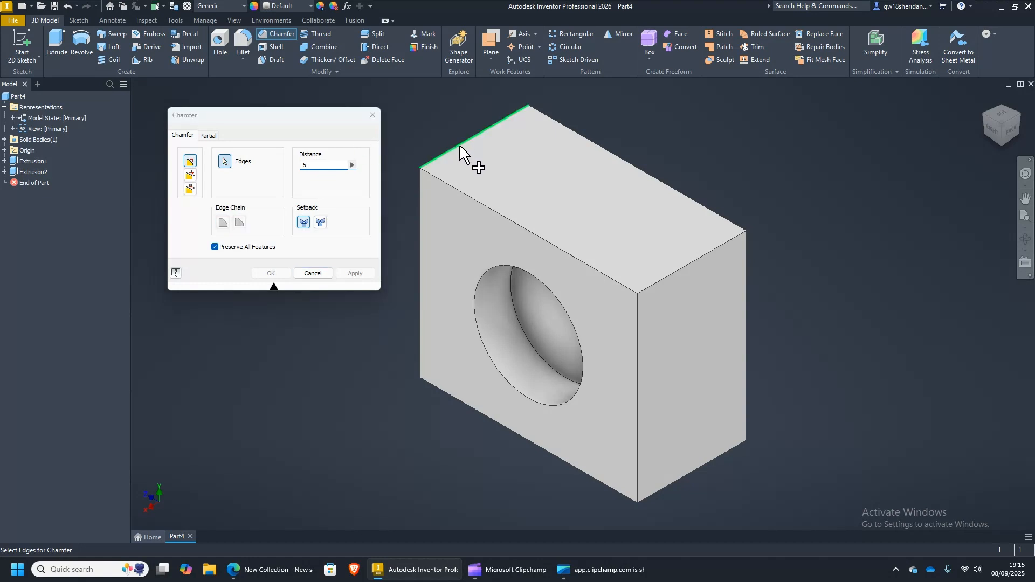
click(666, 280)
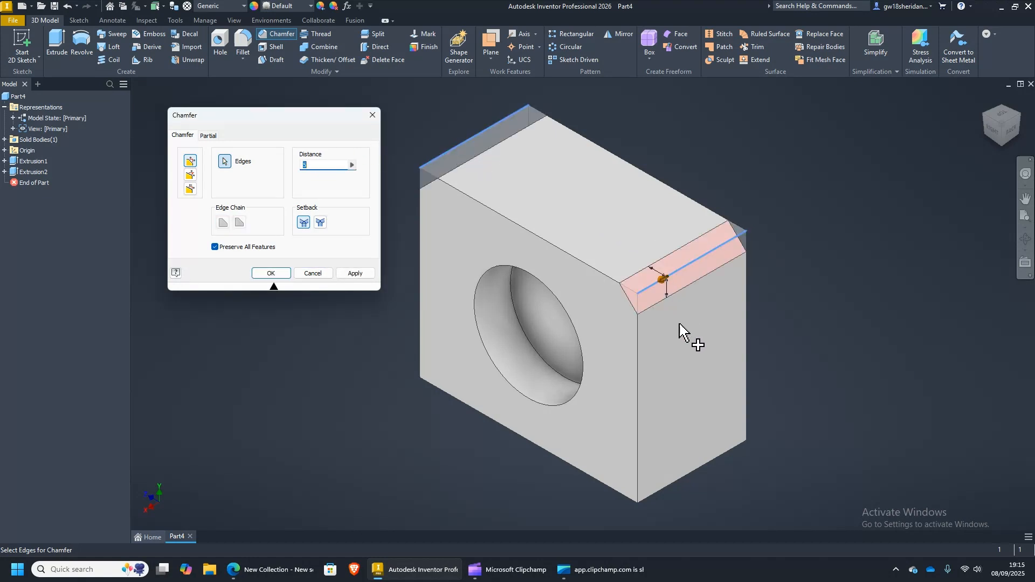
click(699, 469)
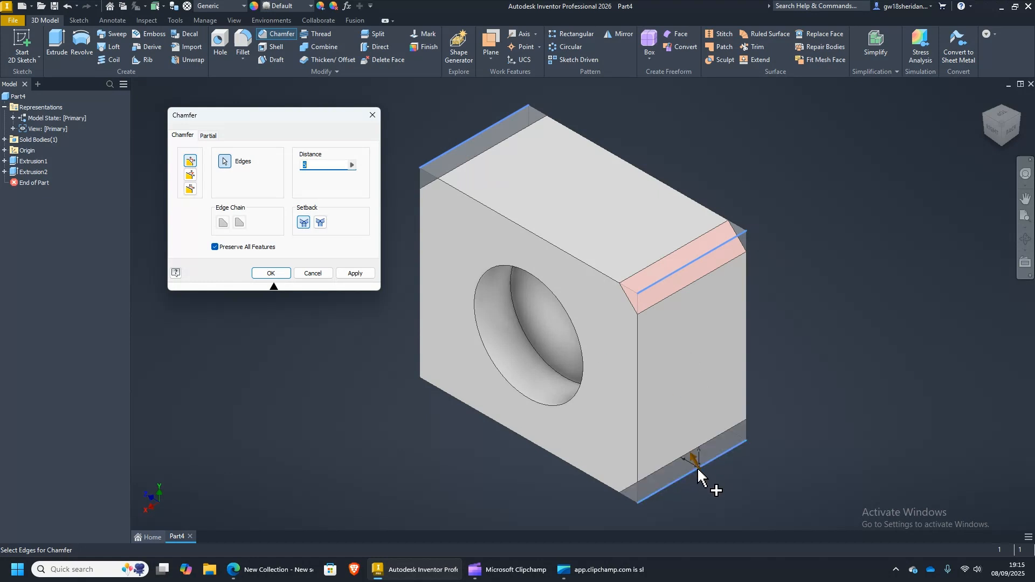
click(454, 379)
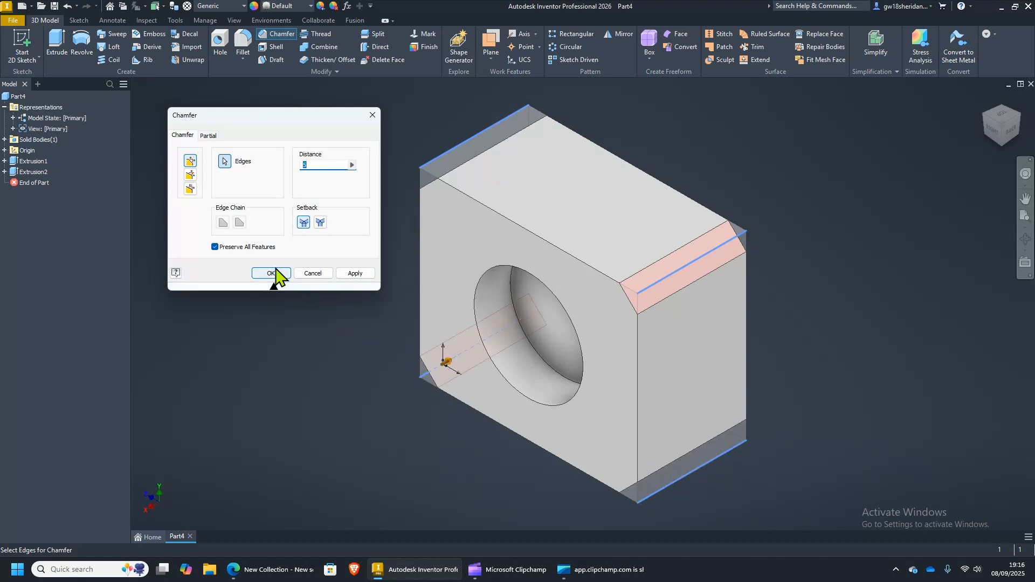
click(272, 272)
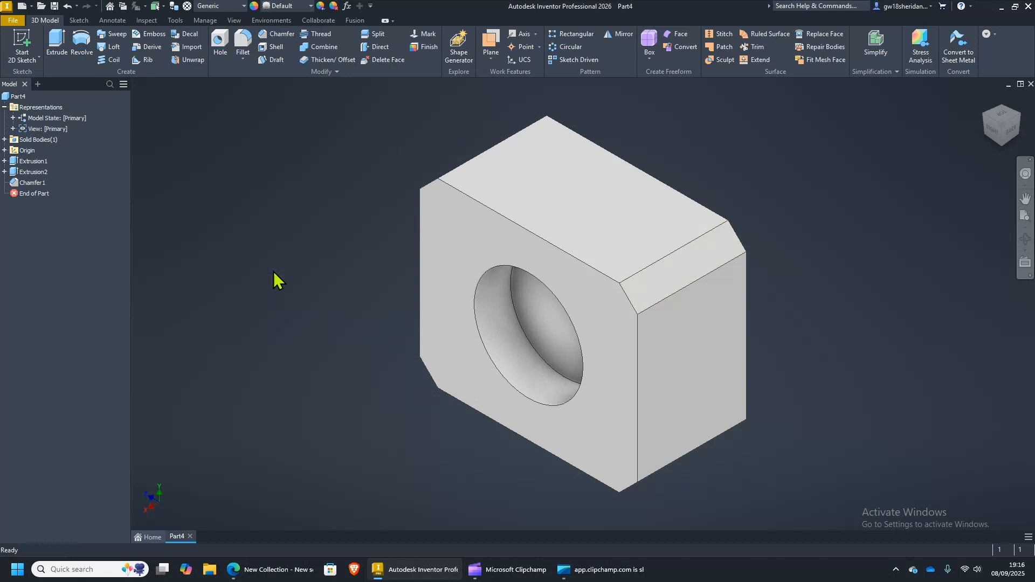